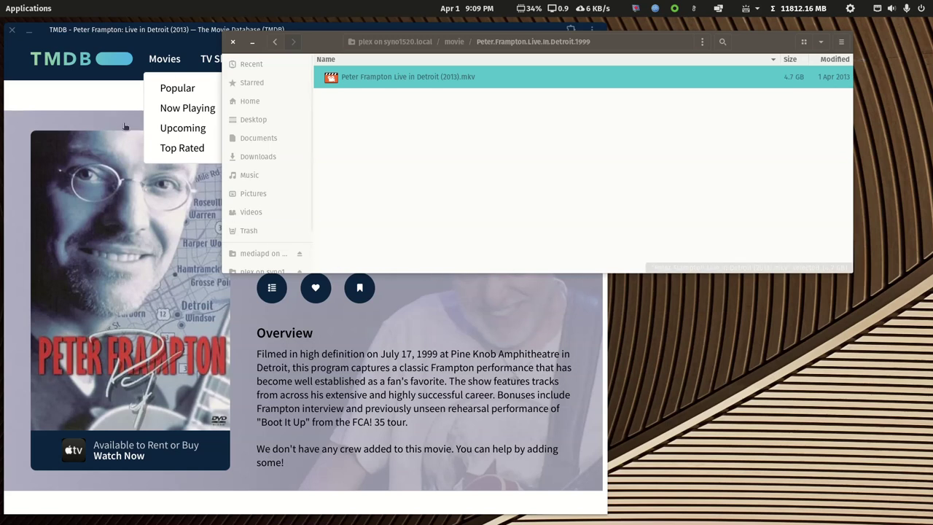
Step: Compare the TMDB page for Peter Frampton: Live in Detroit with the video file in the Peter.Frampton.Live.In.Detroit.1999 folder
{"action": "left_click_drag", "start_coordinate": [323, 45], "coordinate": [384, 98]}
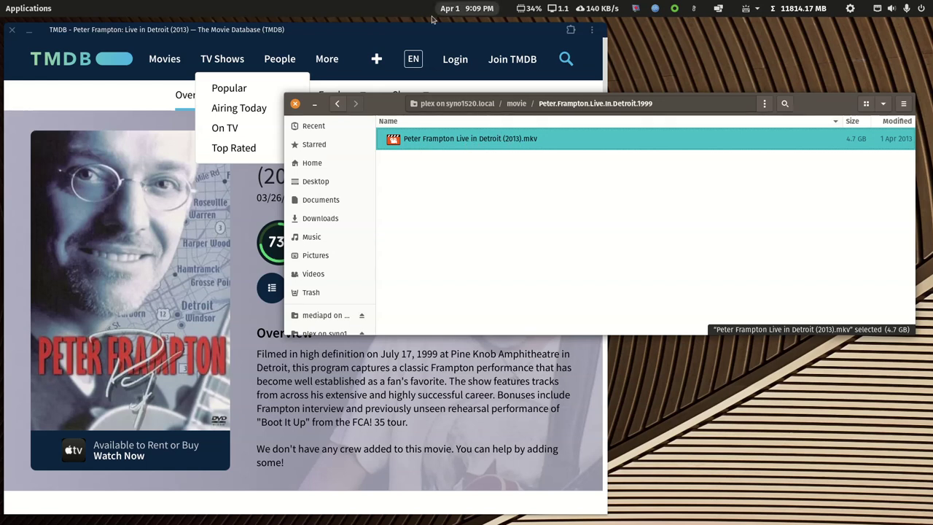
{"action": "left_click", "coordinate": [531, 83]}
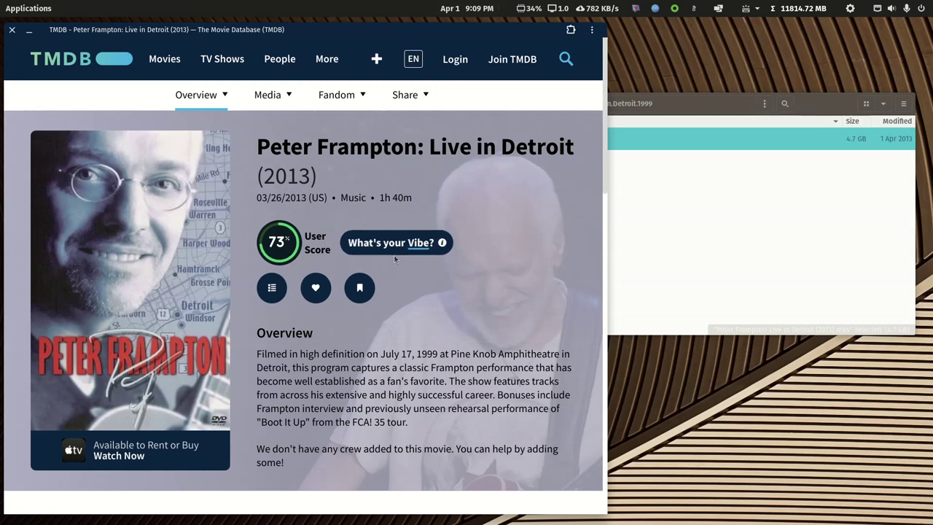
{"action": "left_click", "coordinate": [787, 108]}
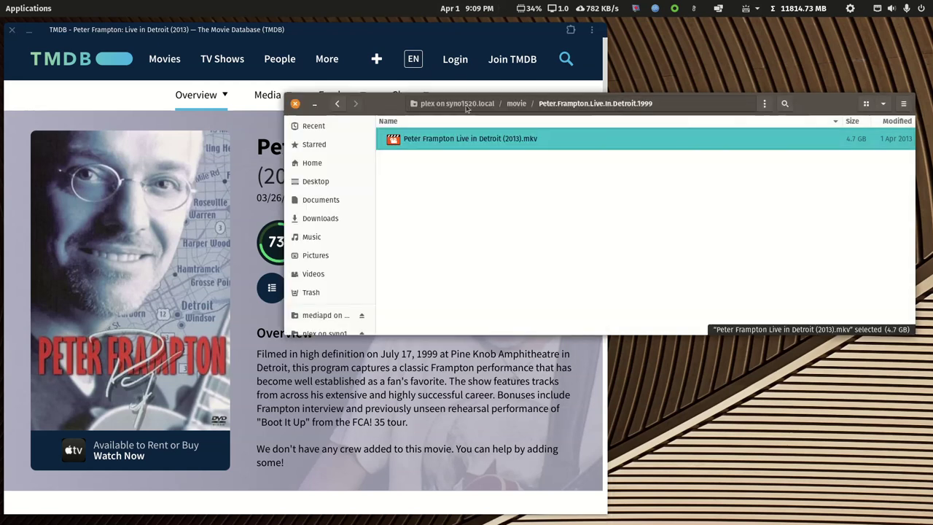
{"action": "left_click", "coordinate": [337, 102]}
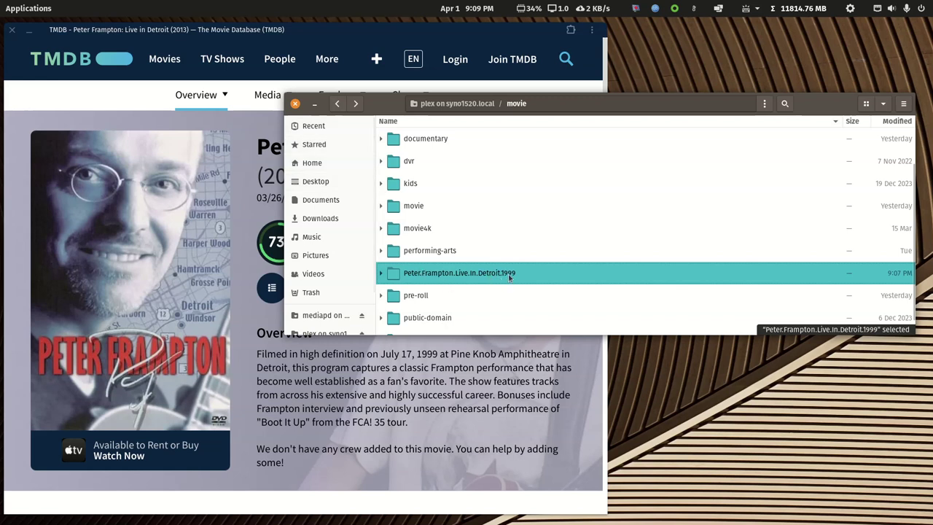
{"action": "double_click", "coordinate": [444, 274]}
Step: Rename the video file to "Peter Frampton Live in Detroit (1999).mkv"
{"action": "right_click", "coordinate": [505, 141]}
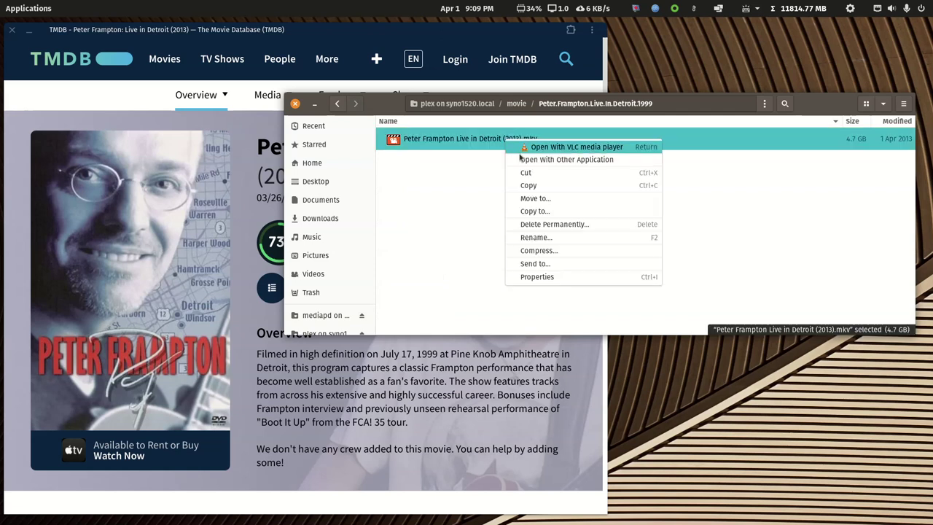
{"action": "left_click", "coordinate": [530, 235]}
{"action": "key", "text": "Right"}
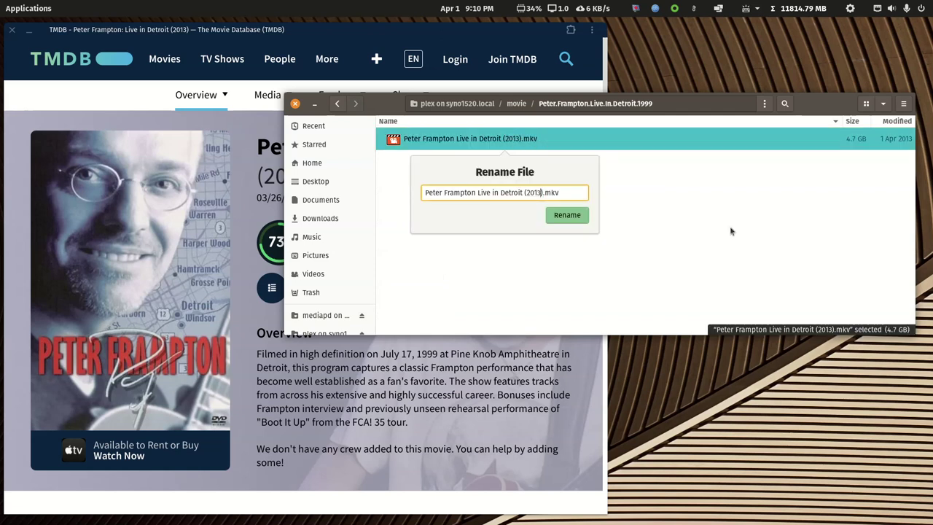
{"action": "type", "text": "1999"}
{"action": "key", "text": "Return"}
Step: Open the Peter.Frampton.Live.In.Detroit.1999 folder in FileBot and maximize its window
{"action": "left_click", "coordinate": [336, 104]}
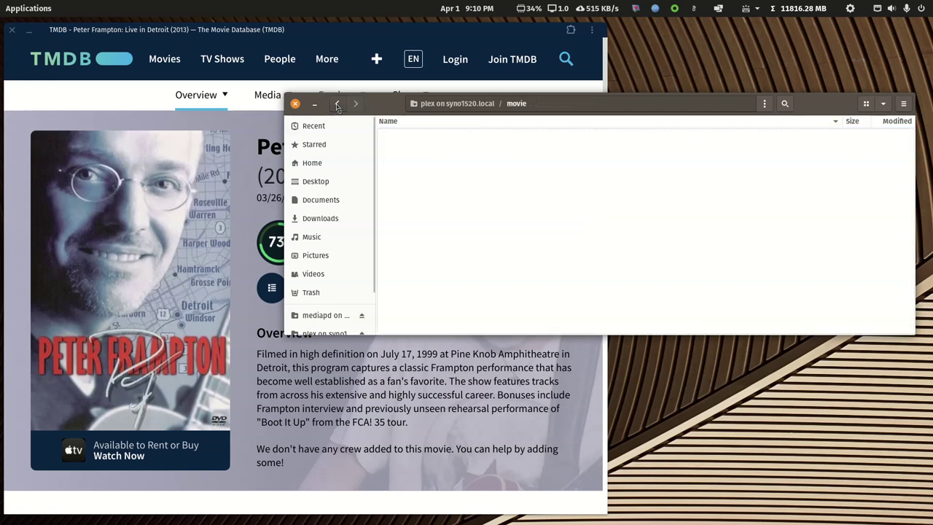
{"action": "right_click", "coordinate": [439, 276]}
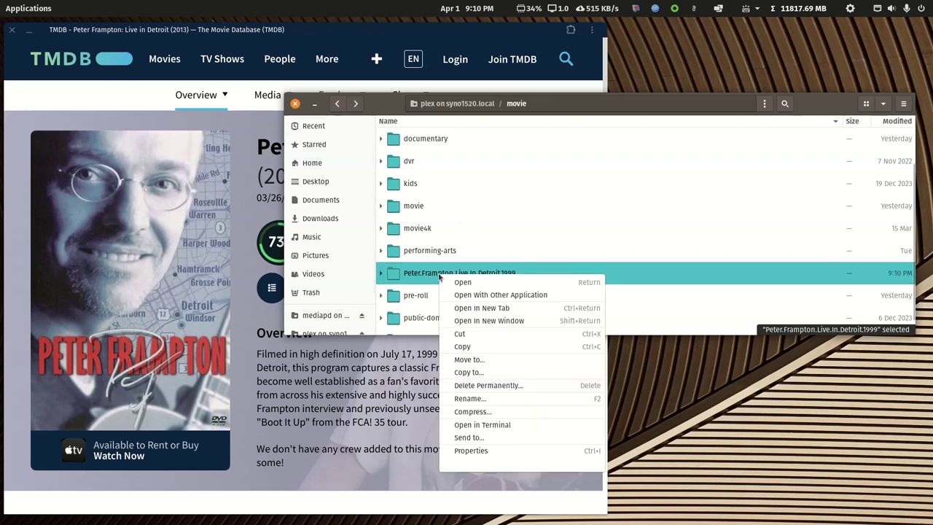
{"action": "left_click", "coordinate": [461, 295]}
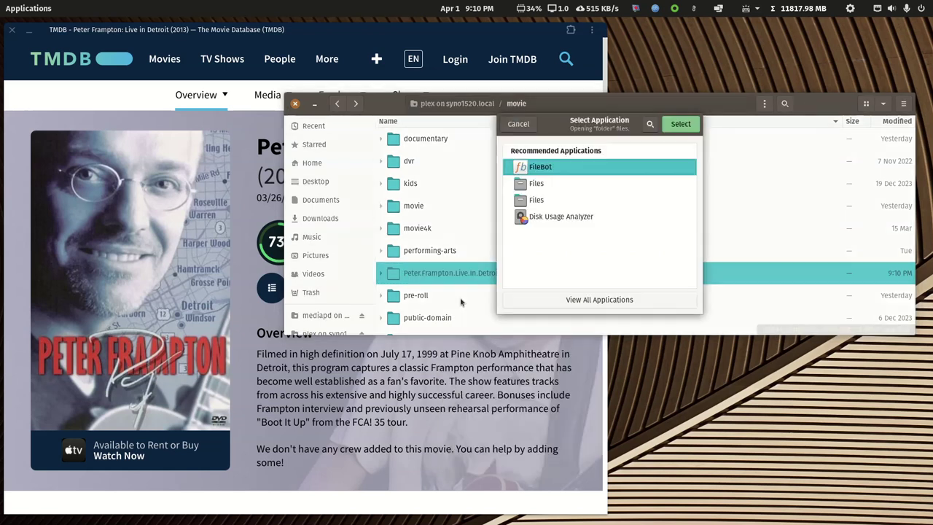
{"action": "left_click", "coordinate": [680, 124]}
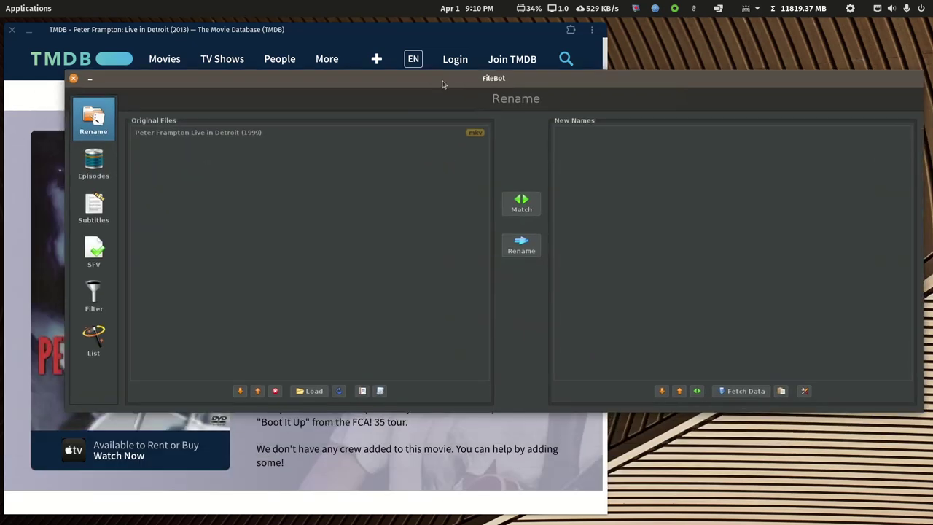
{"action": "double_click", "coordinate": [441, 80]}
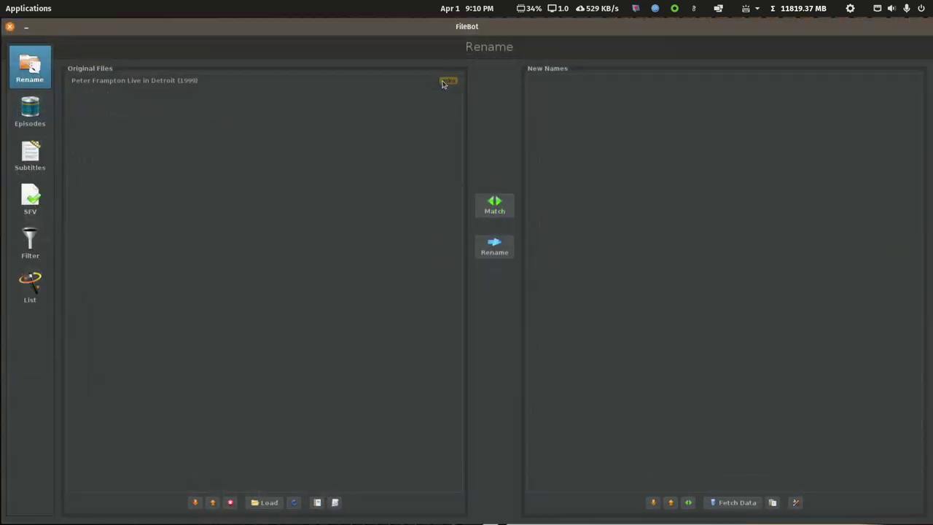
Step: Apply the Movie - TMDB Structure preset and match the file to Peter Frampton: Live in Detroit (2013)
{"action": "left_click", "coordinate": [335, 505]}
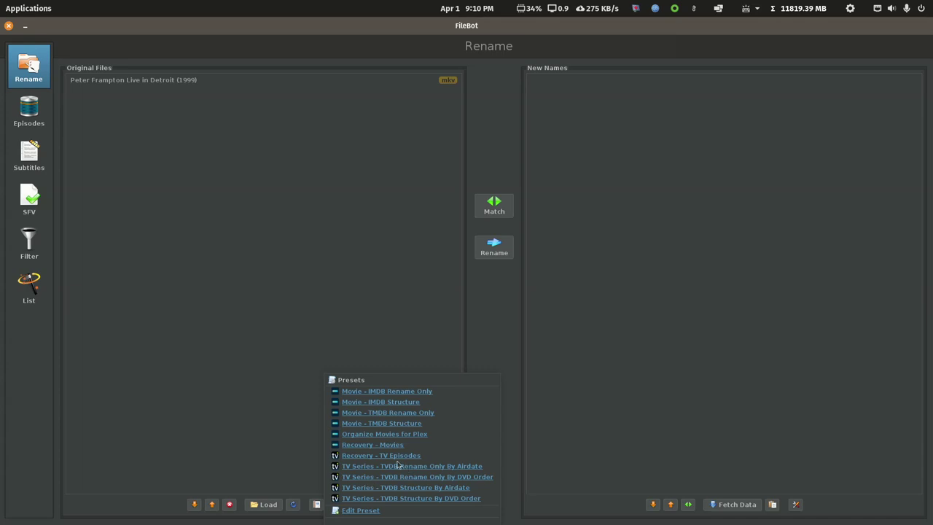
{"action": "left_click", "coordinate": [381, 424]}
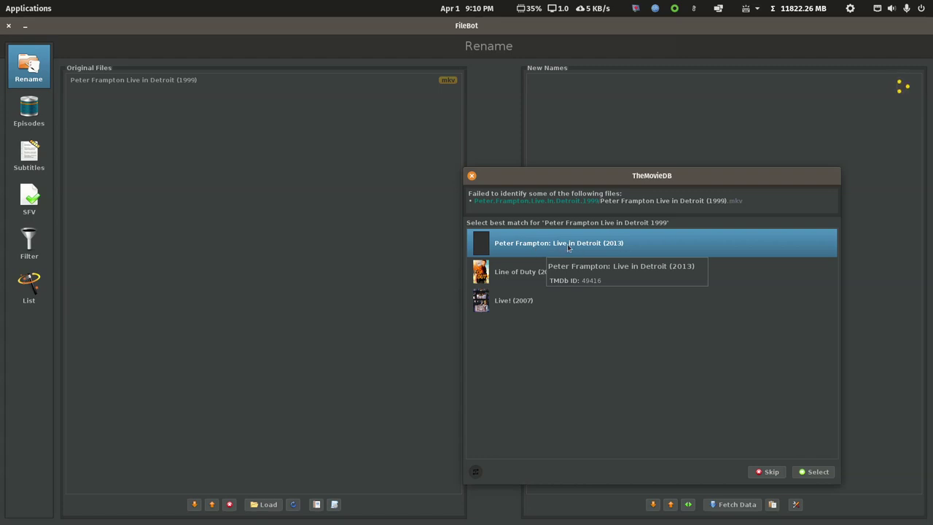
{"action": "left_click", "coordinate": [822, 472]}
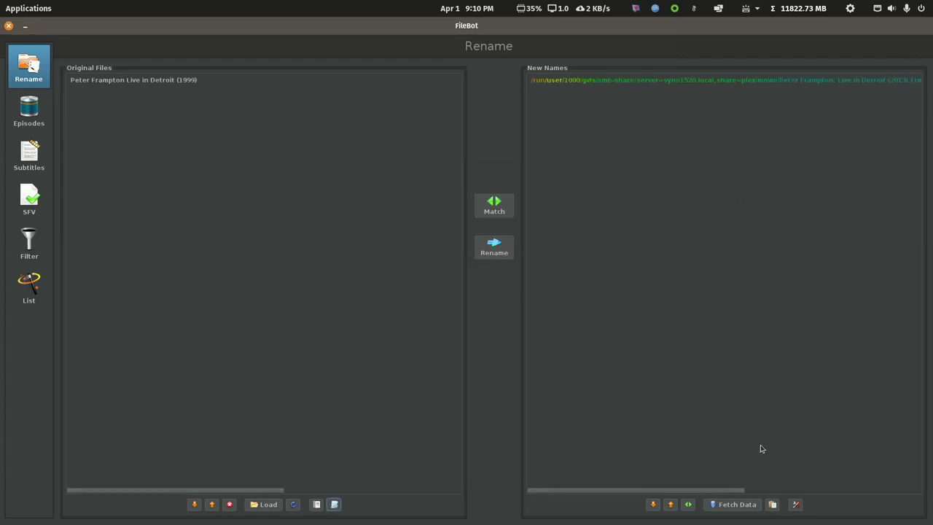
Step: Review the full proposed path, rename the file with the invalid characters removed, and close FileBot
{"action": "left_click_drag", "start_coordinate": [654, 490], "coordinate": [544, 98]}
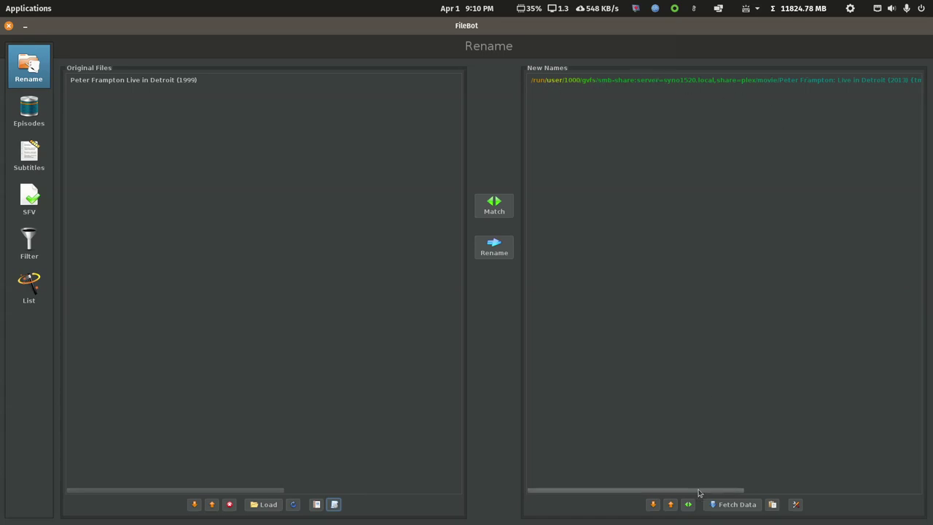
{"action": "left_click_drag", "start_coordinate": [700, 490], "coordinate": [895, 469]}
{"action": "scroll", "coordinate": [852, 219], "scroll_direction": "right", "scroll_amount": 1}
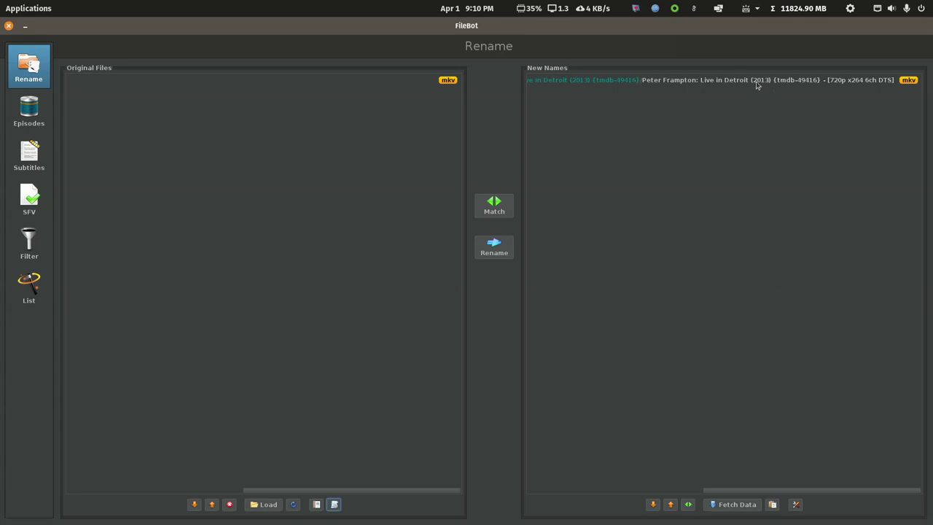
{"action": "left_click", "coordinate": [500, 251]}
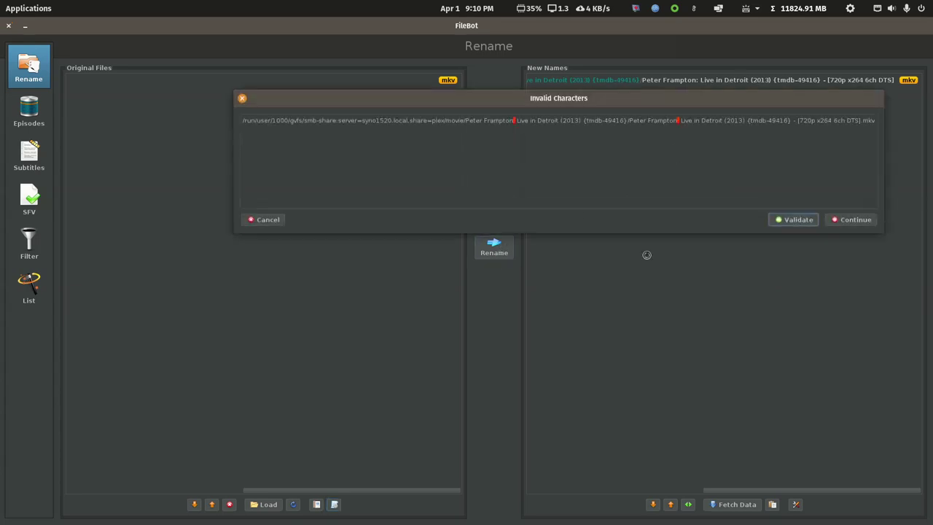
{"action": "left_click", "coordinate": [796, 225]}
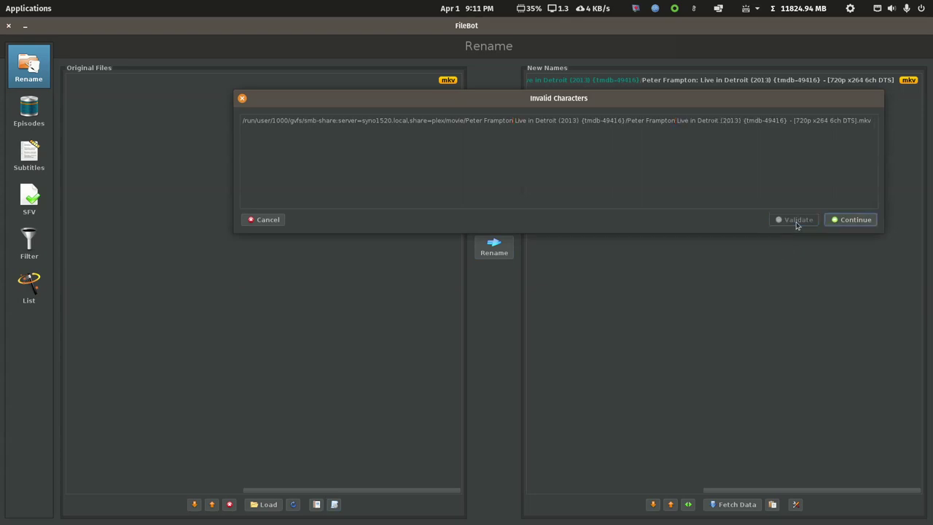
{"action": "left_click", "coordinate": [853, 225]}
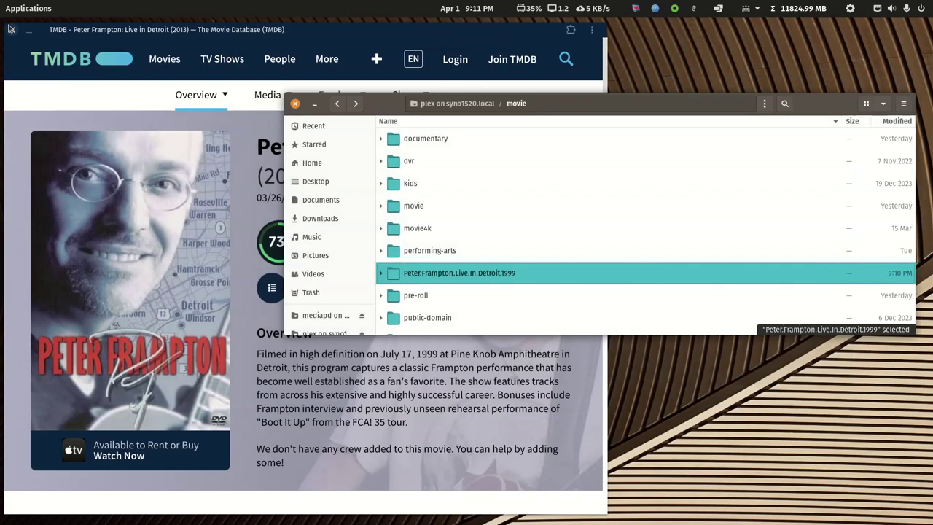
{"action": "left_click", "coordinate": [9, 26]}
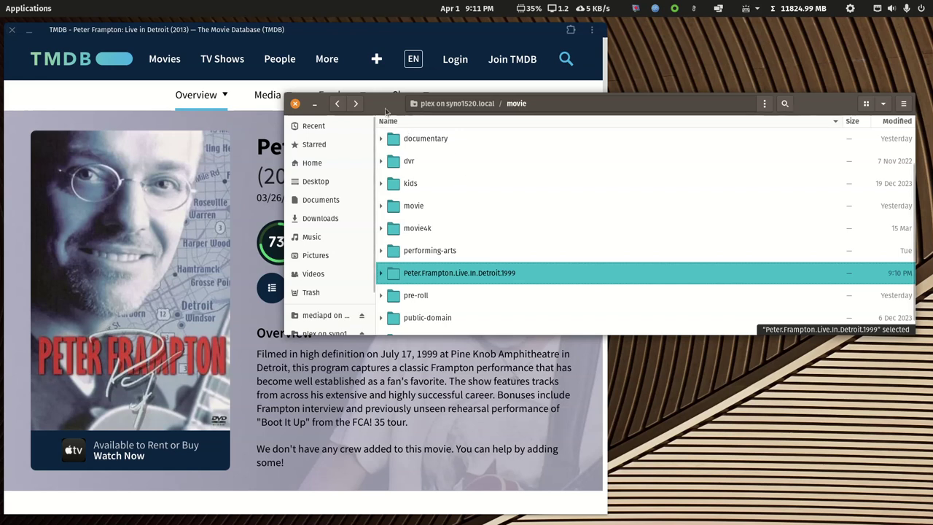
Step: Refresh the movie folder and check the file inside the Peter Frampton Live in Detroit (2013) {tmdb-49416} folder
{"action": "key", "text": "ctrl+r"}
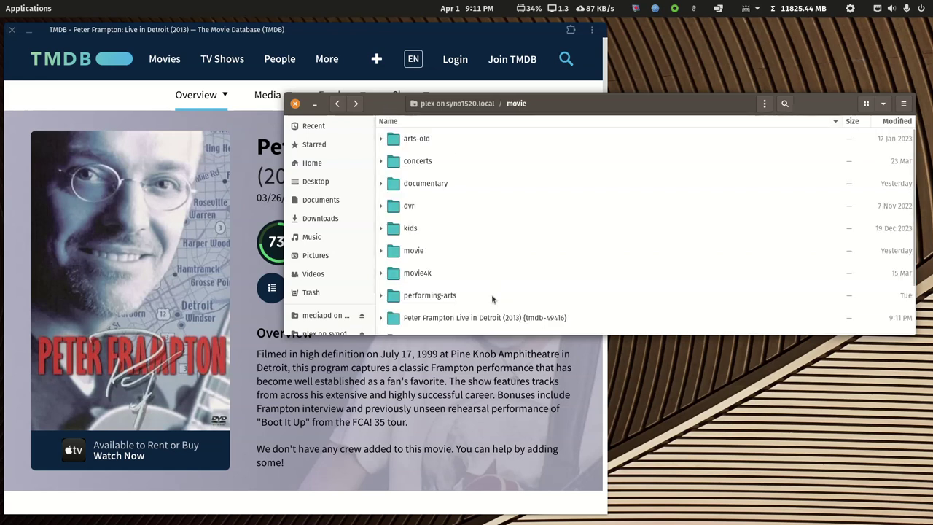
{"action": "double_click", "coordinate": [469, 317]}
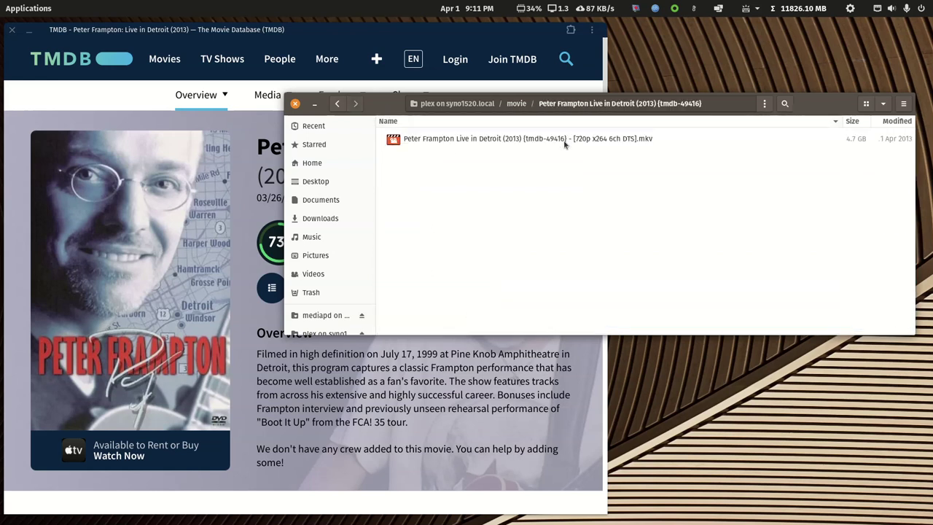
{"action": "left_click", "coordinate": [337, 103]}
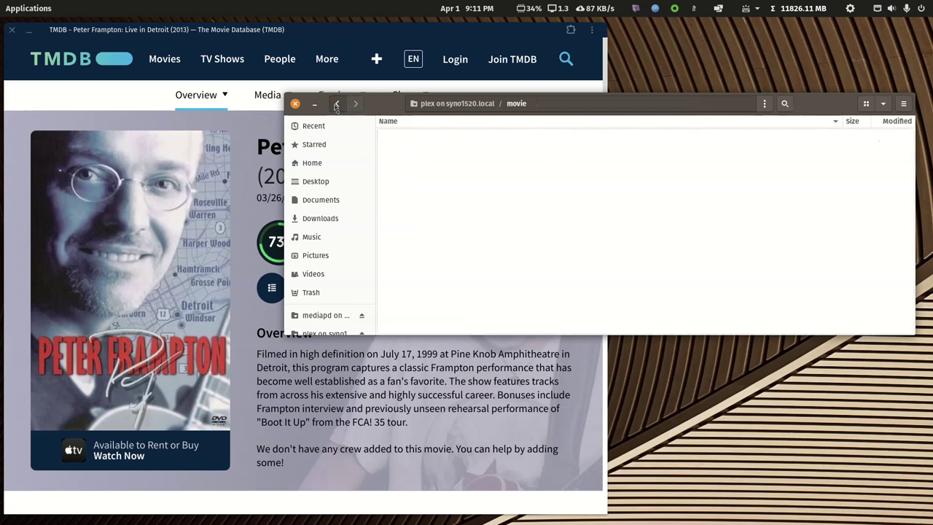
Step: Move the Peter Frampton Live in Detroit (2013) {tmdb-49416} folder into the concerts folder
{"action": "right_click", "coordinate": [430, 318]}
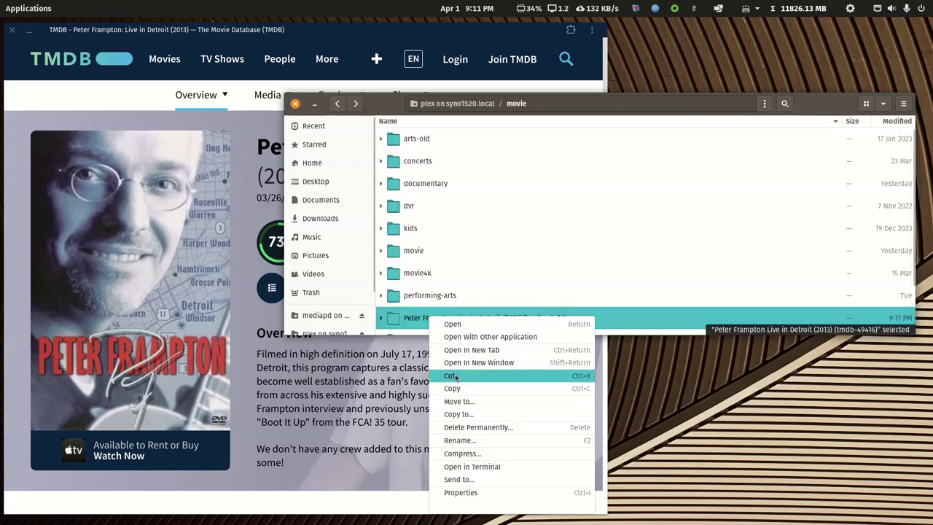
{"action": "left_click", "coordinate": [447, 311]}
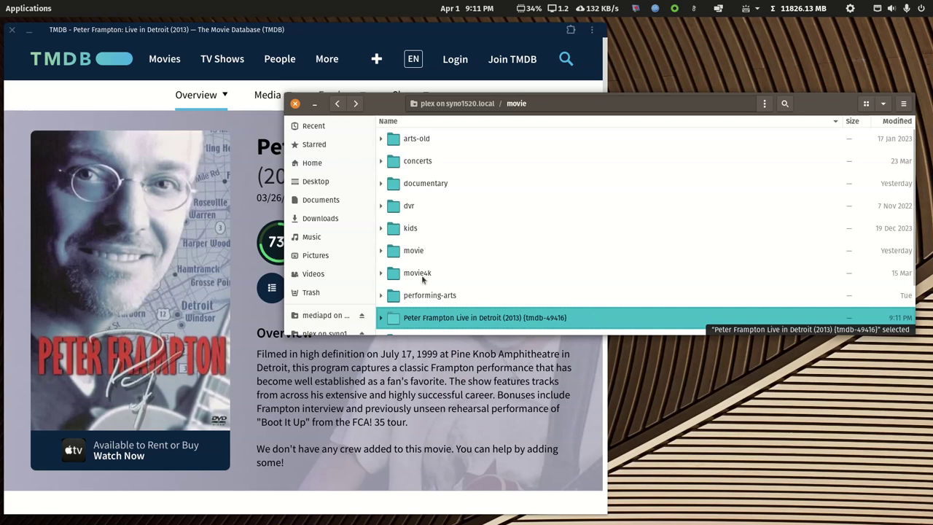
{"action": "right_click", "coordinate": [419, 162]}
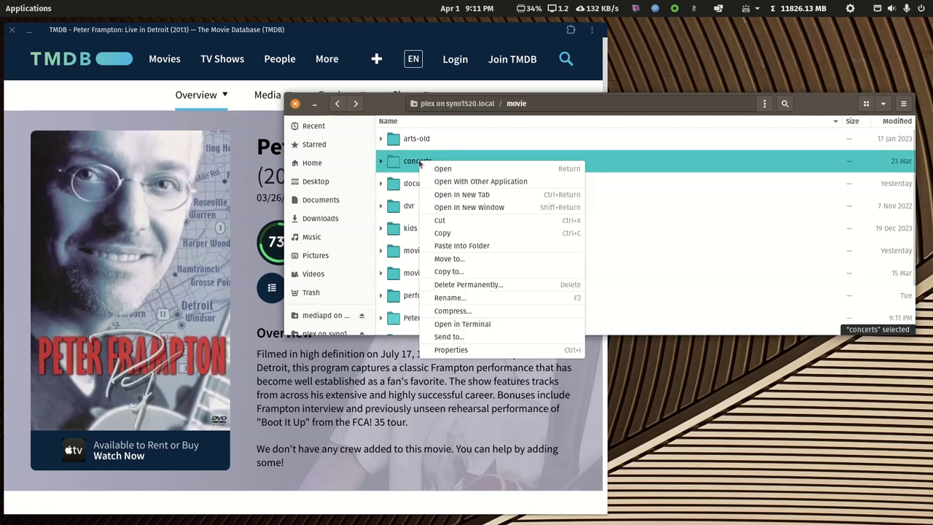
{"action": "left_click", "coordinate": [446, 247]}
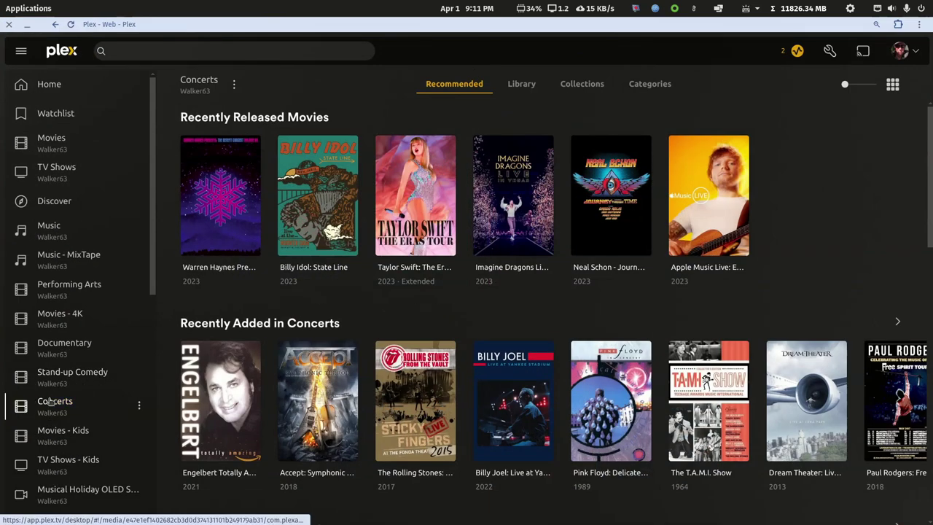
Step: Switch to Plex, scan the Concerts library for new files and check the server activity list
{"action": "left_click", "coordinate": [138, 406]}
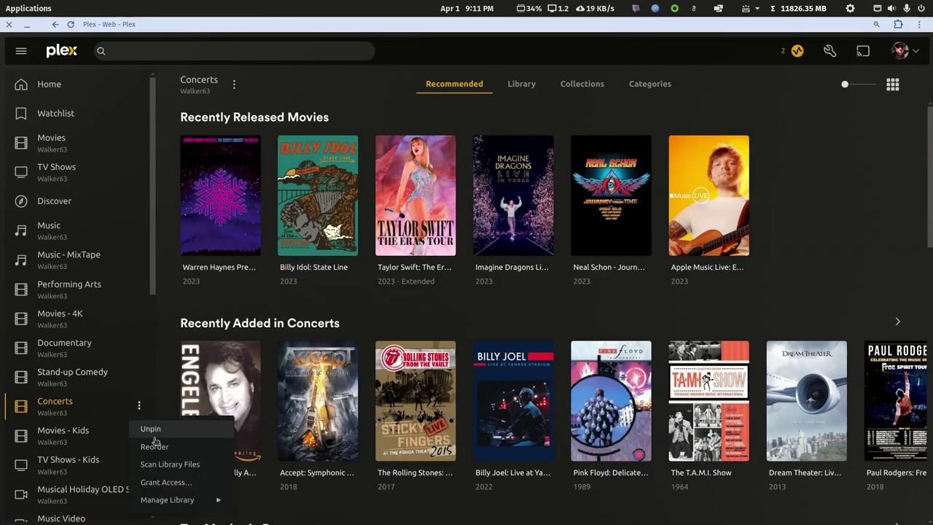
{"action": "left_click", "coordinate": [158, 465]}
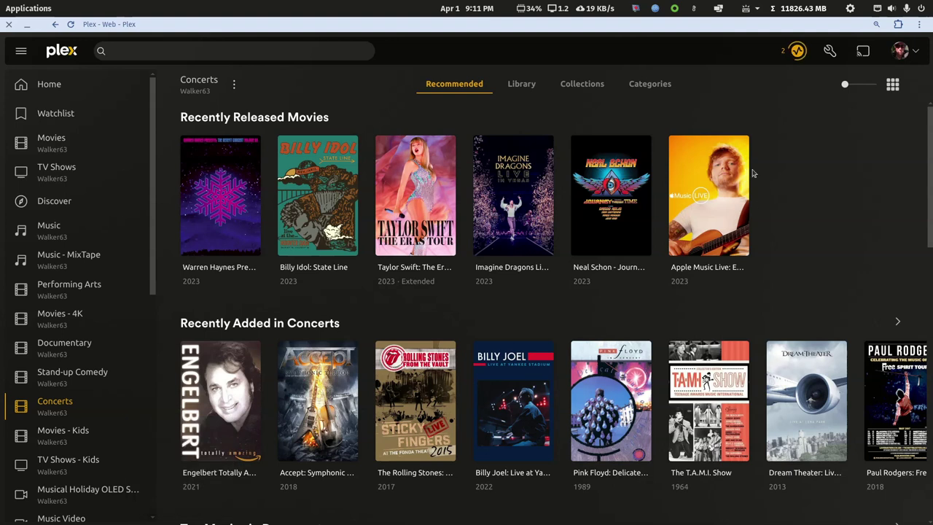
{"action": "left_click", "coordinate": [799, 51]}
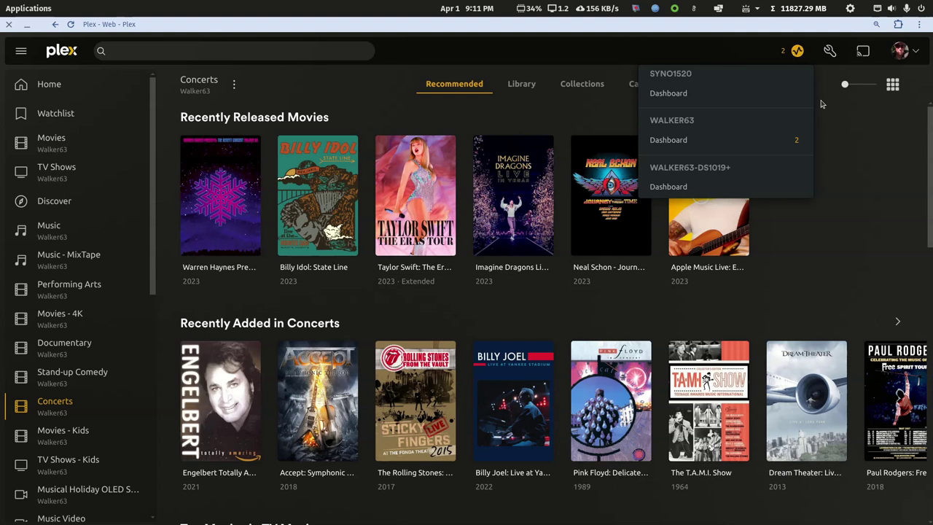
{"action": "left_click", "coordinate": [848, 135]}
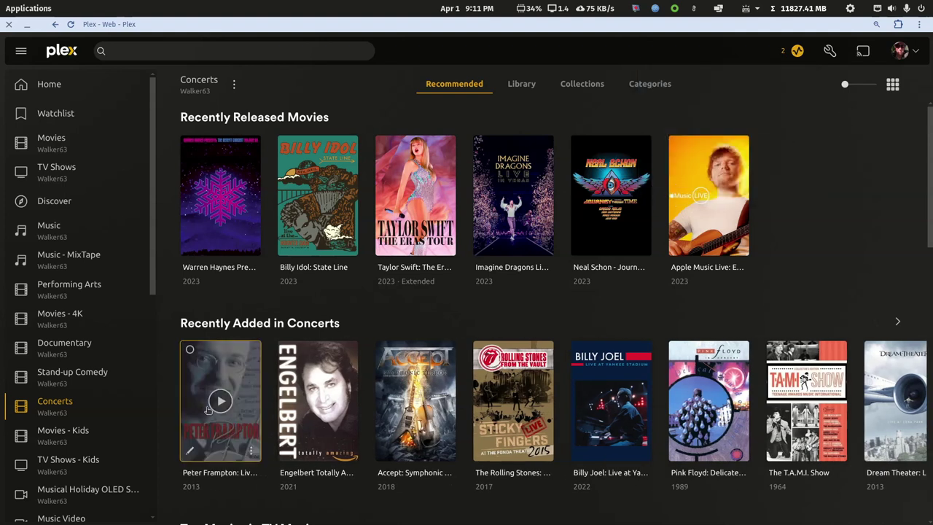
Step: Open the details of Peter Frampton: Live in Detroit and examine its release year and the concert year in the description
{"action": "left_click", "coordinate": [252, 418]}
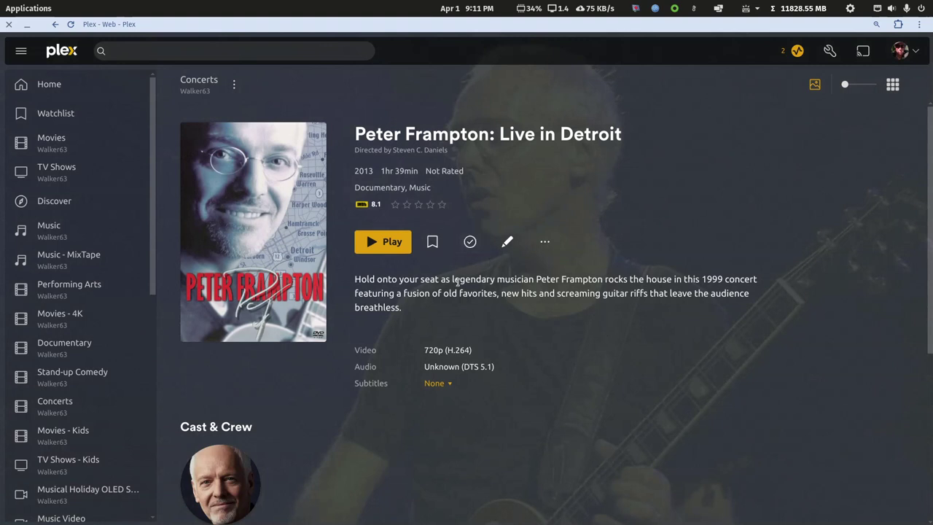
{"action": "left_click_drag", "start_coordinate": [701, 278], "coordinate": [715, 278]}
{"action": "left_click", "coordinate": [355, 170]}
{"action": "left_click_drag", "start_coordinate": [373, 172], "coordinate": [353, 171]}
Step: Minimize Plex and open the concerts folder in the file manager
{"action": "double_click", "coordinate": [733, 28]}
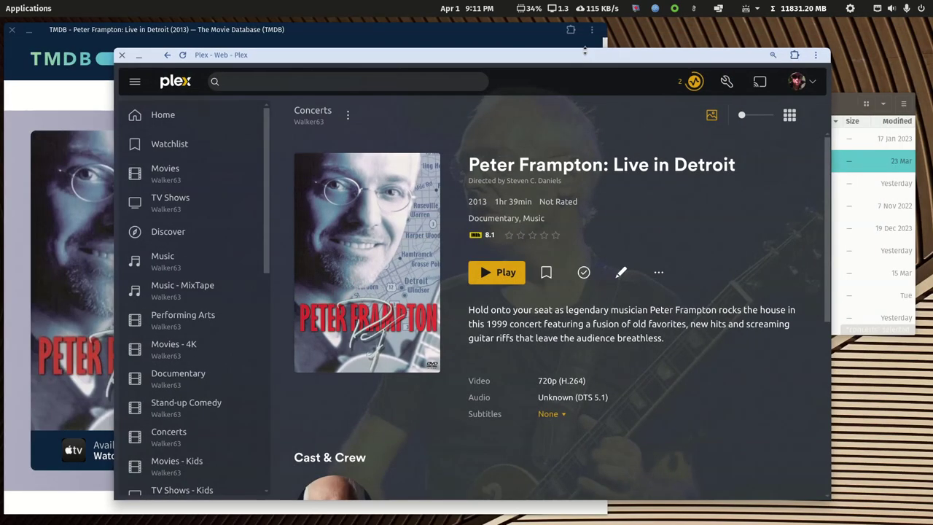
{"action": "key", "text": "super+h"}
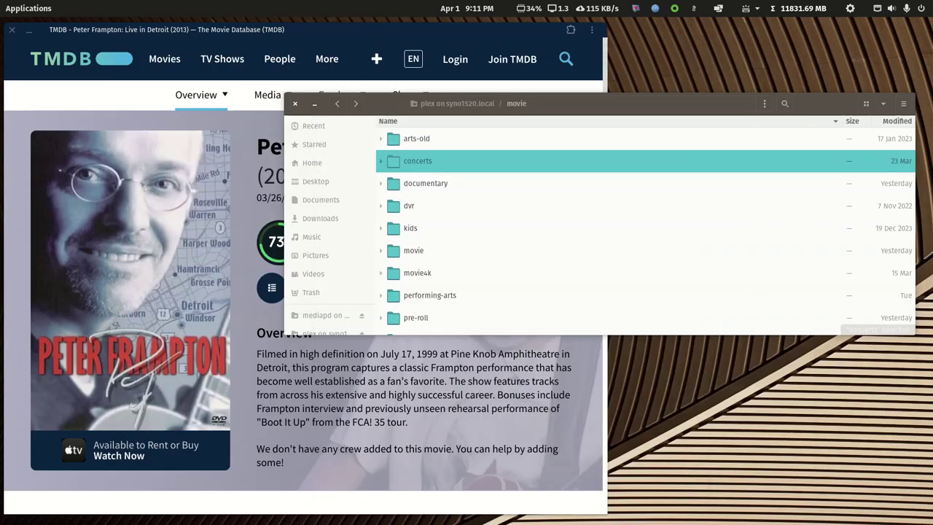
{"action": "double_click", "coordinate": [421, 163]}
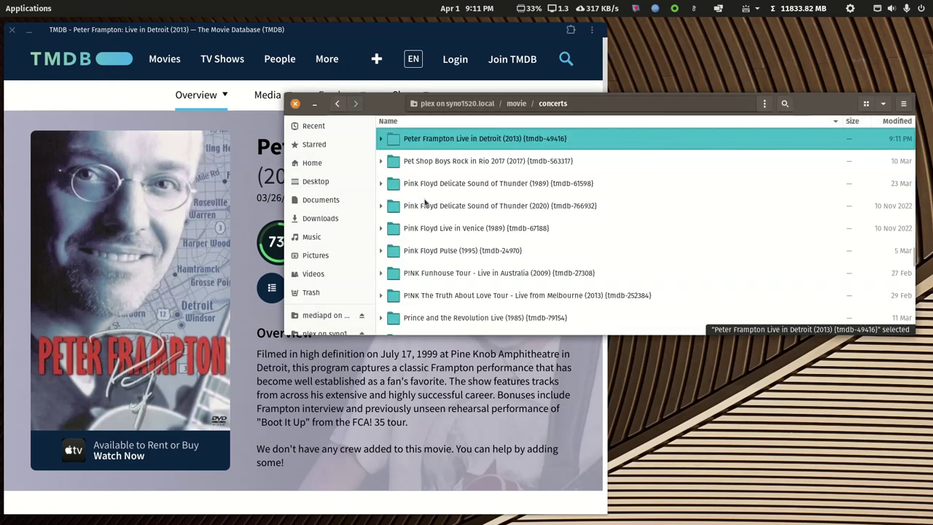
Step: Open the Pink Floyd Delicate Sound of Thunder (2020) {tmdb-766932} folder and examine the end of the mp4's file name
{"action": "left_click", "coordinate": [549, 210]}
{"action": "double_click", "coordinate": [549, 209]}
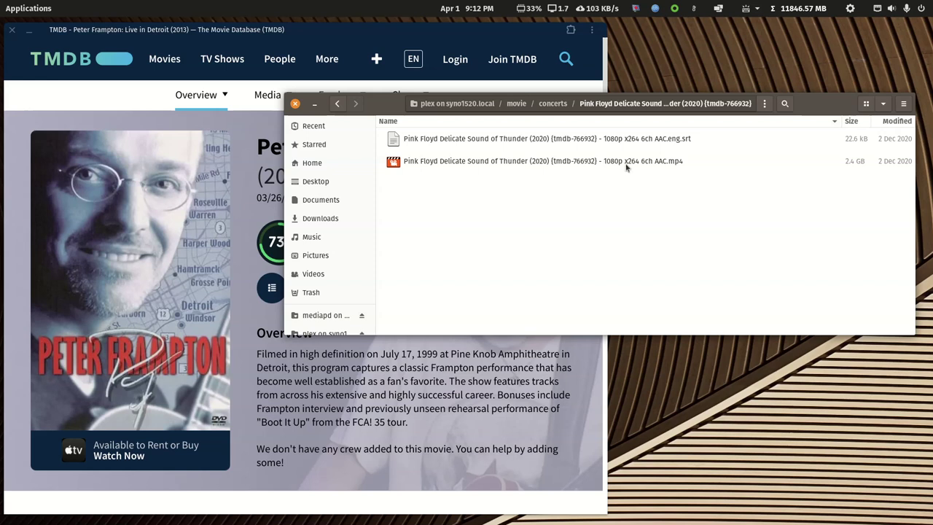
{"action": "right_click", "coordinate": [583, 164]}
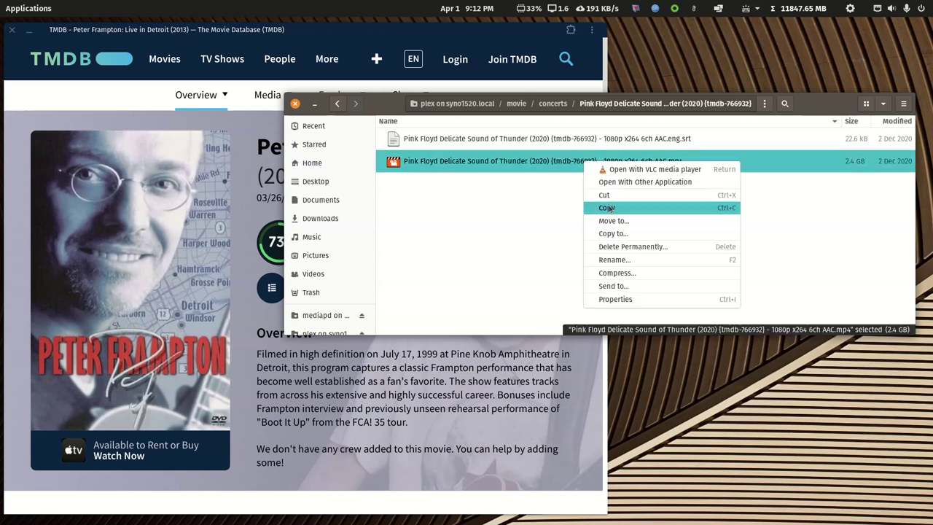
{"action": "left_click", "coordinate": [612, 259]}
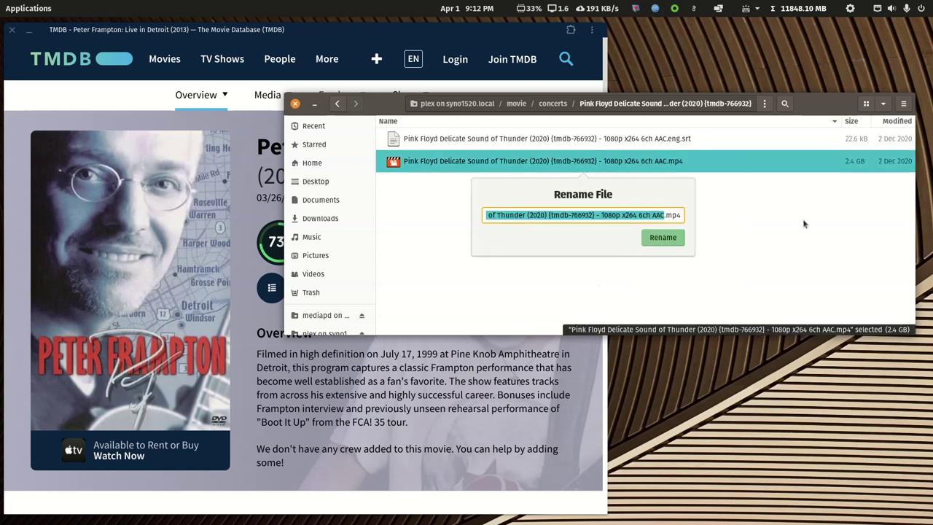
{"action": "key", "text": "ctrl+a"}
{"action": "key", "text": "End"}
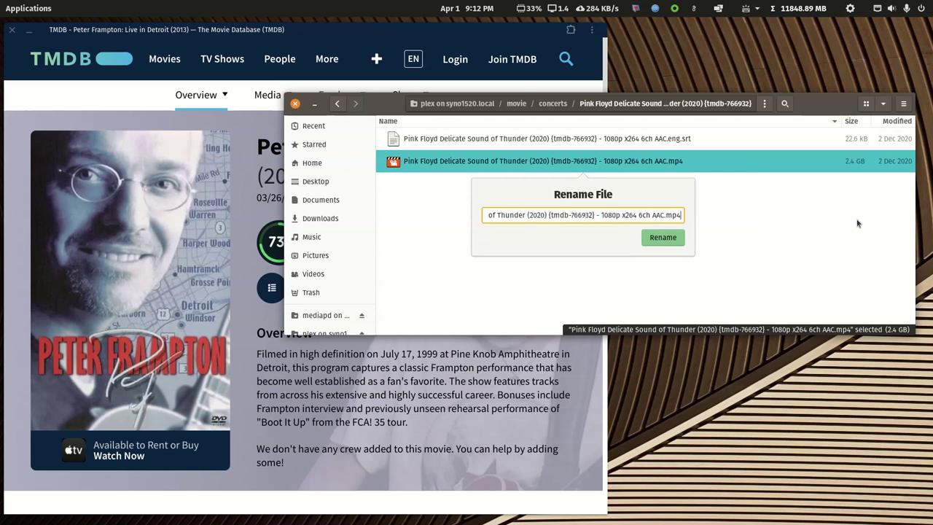
{"action": "key", "text": "Escape"}
Step: Paste the Rush in Rio (2003) {tmdb-30658} - [720p x264 2ch FLAC].mkv file into the Pink Floyd Delicate Sound of Thunder (2020) folder
{"action": "left_click", "coordinate": [513, 253]}
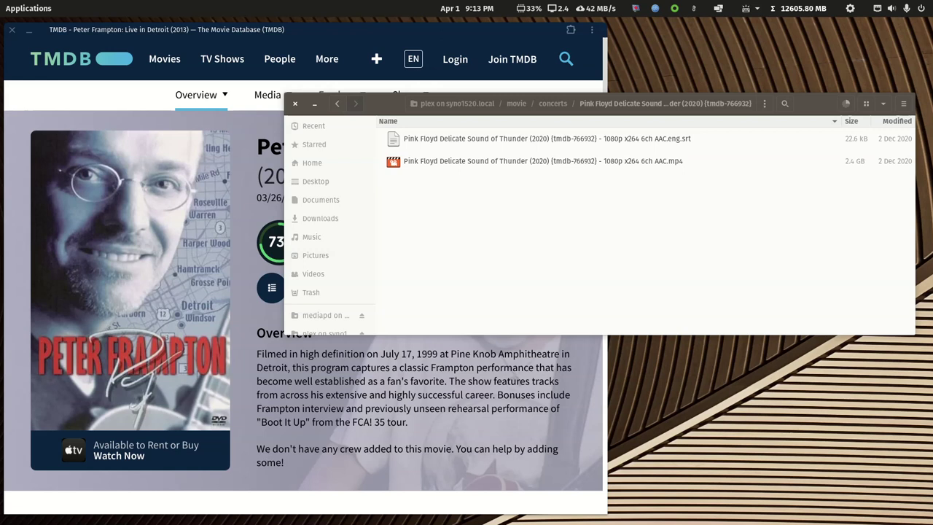
{"action": "right_click", "coordinate": [483, 235]}
{"action": "left_click", "coordinate": [502, 268]}
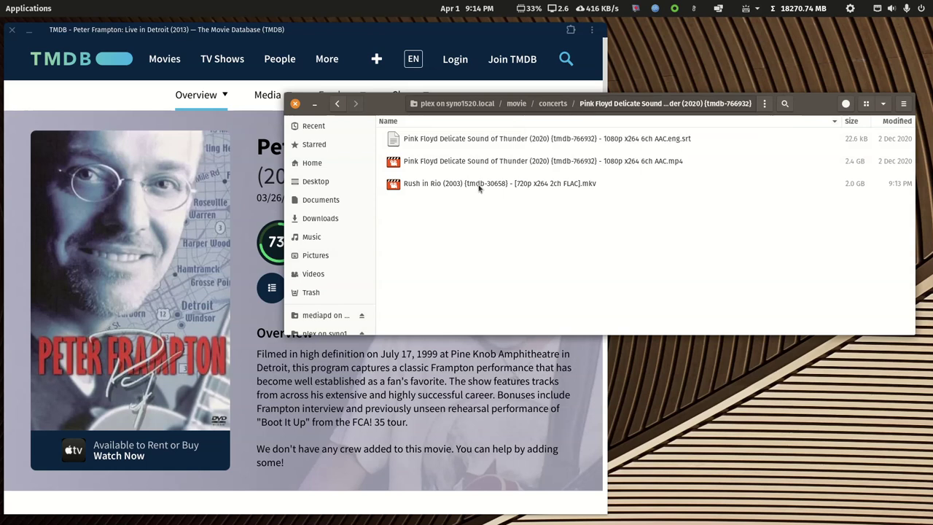
Step: Rename the Rush in Rio file as Pink Floyd Delicate Sound of Thunder (2020) {tmdb-766932} - 720p x264 6ch AAC.mkv, reusing the mp4's name
{"action": "right_click", "coordinate": [508, 161]}
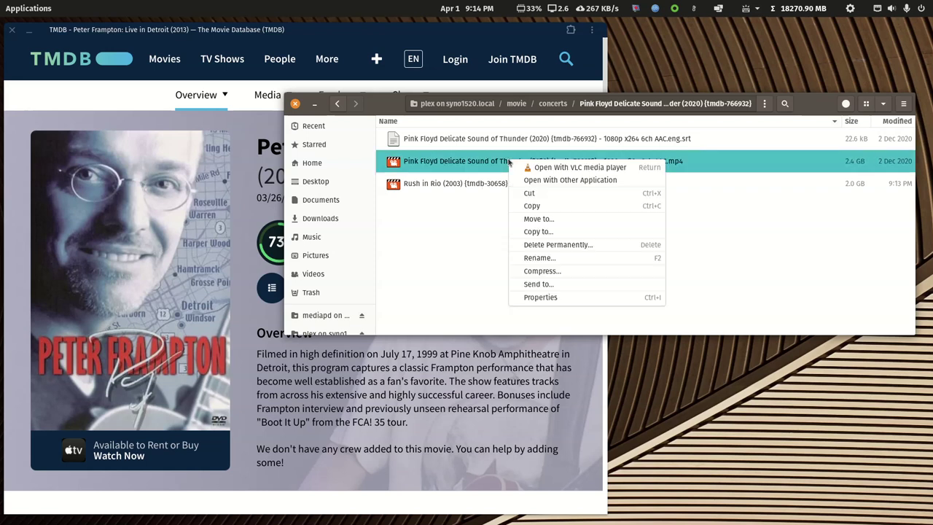
{"action": "left_click", "coordinate": [539, 258]}
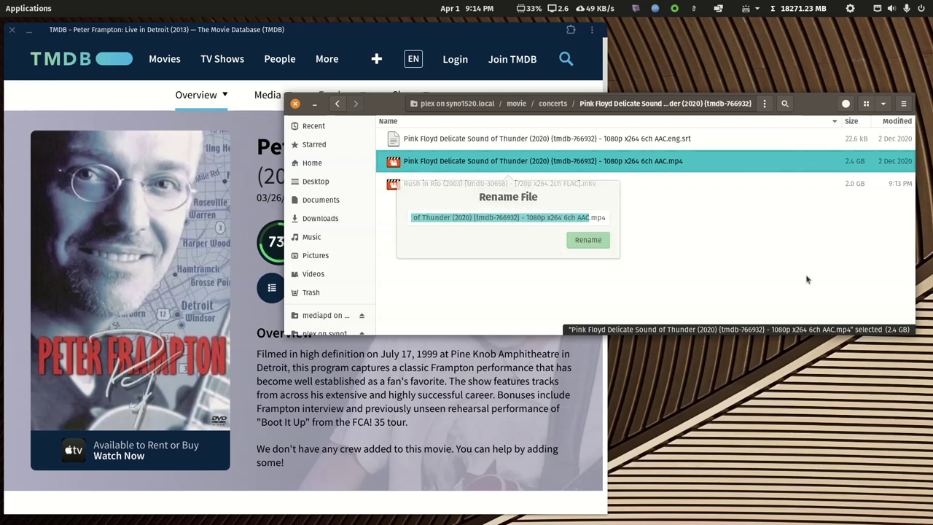
{"action": "key", "text": "Escape"}
{"action": "key", "text": "Down"}
{"action": "key", "text": "F2"}
{"action": "key", "text": "ctrl+v"}
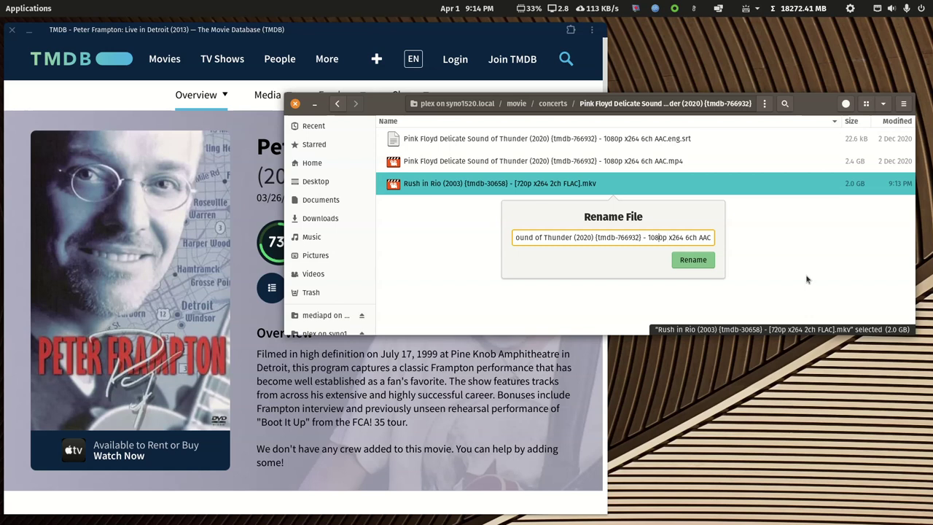
{"action": "key", "text": "shift+Left"}
{"action": "key", "text": "shift+Left"}
{"action": "type", "text": "72"}
{"action": "key", "text": "Return"}
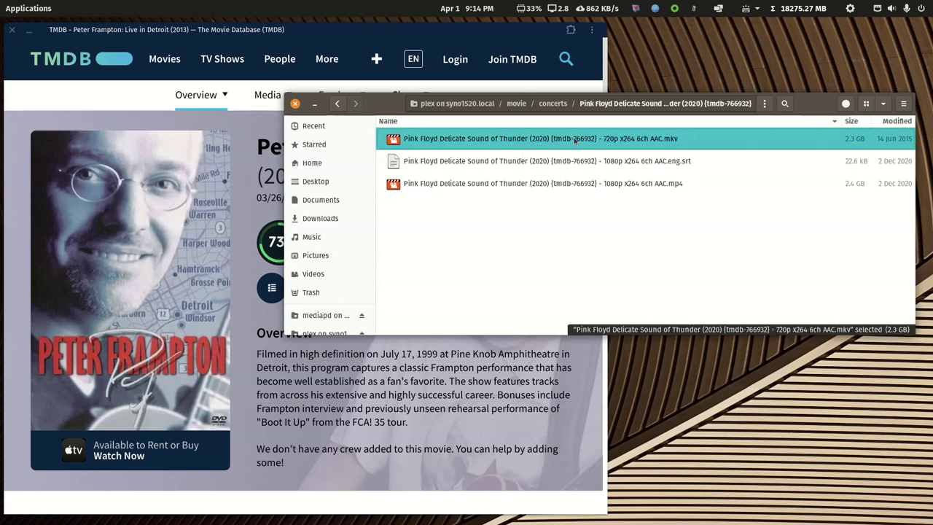
Step: Move the 720p Pink Floyd Delicate Sound of Thunder mkv into the Peter Frampton Live in Detroit (2013) {tmdb-49416} folder
{"action": "left_click", "coordinate": [577, 185], "text": "ctrl"}
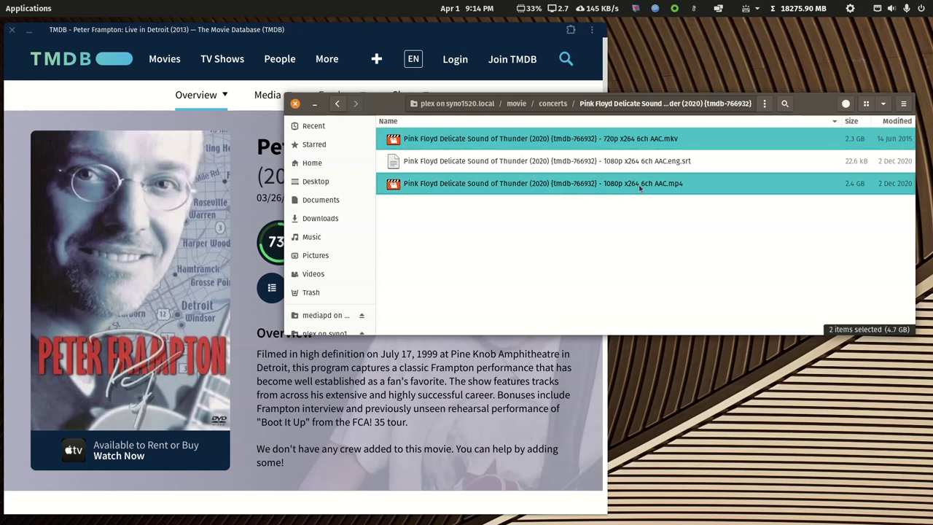
{"action": "left_click", "coordinate": [590, 234]}
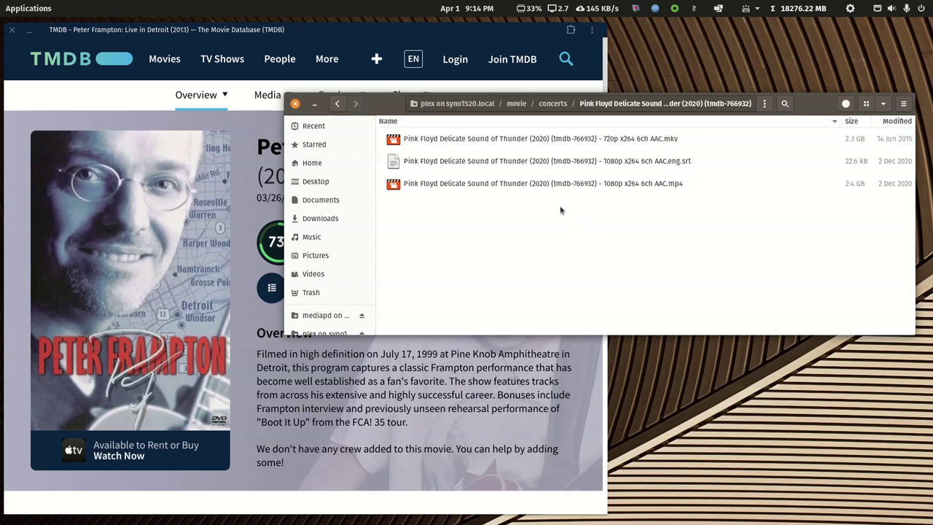
{"action": "right_click", "coordinate": [559, 143]}
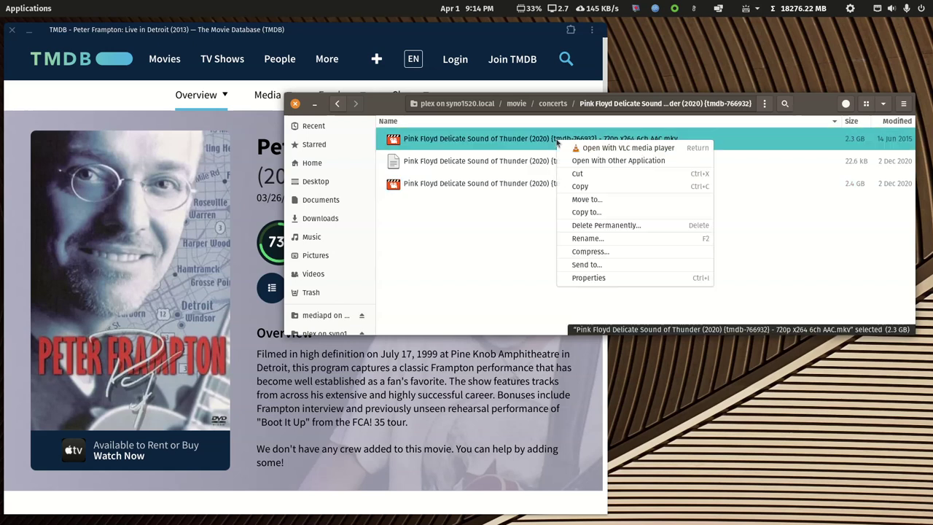
{"action": "left_click", "coordinate": [578, 178]}
{"action": "left_click", "coordinate": [336, 103]}
{"action": "left_click", "coordinate": [438, 143]}
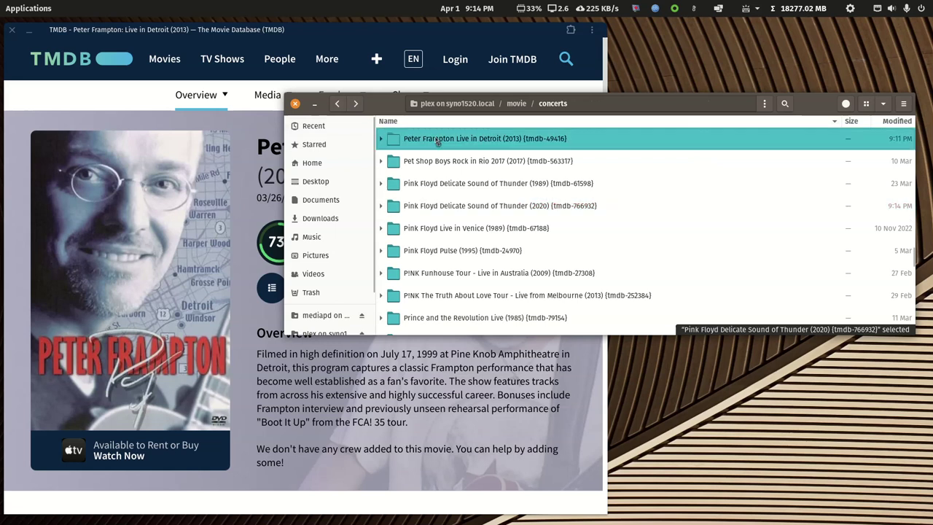
{"action": "double_click", "coordinate": [438, 139]}
{"action": "right_click", "coordinate": [444, 191]}
{"action": "left_click", "coordinate": [463, 223]}
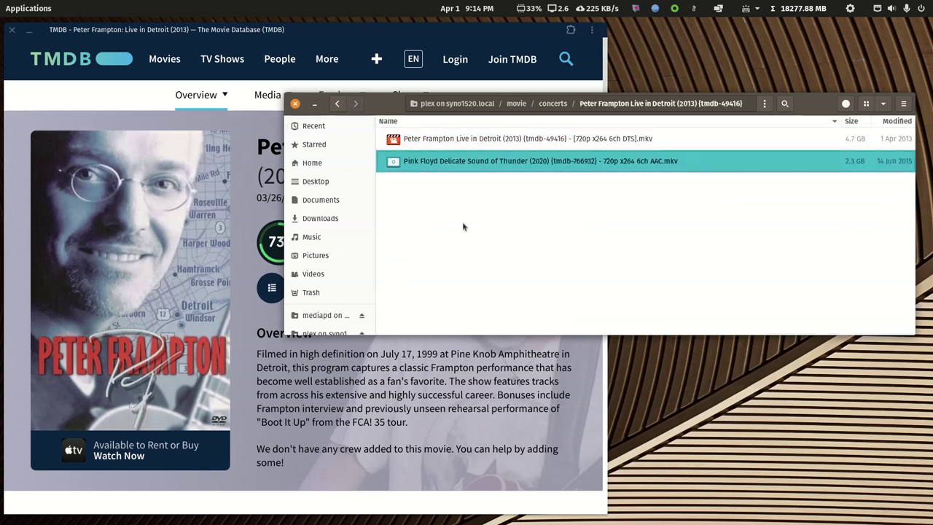
{"action": "left_click", "coordinate": [602, 243]}
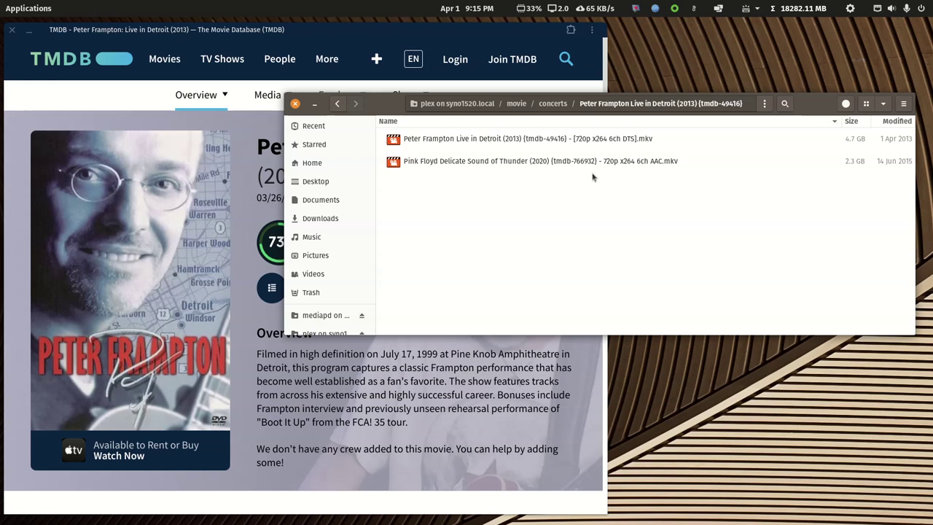
Step: Rename the Pink Floyd mkv as Peter Frampton Live in Detroit (2013) {tmdb-49416} - [420p x264 6ch DTS].mkv, reusing the existing Frampton file's name
{"action": "right_click", "coordinate": [577, 141]}
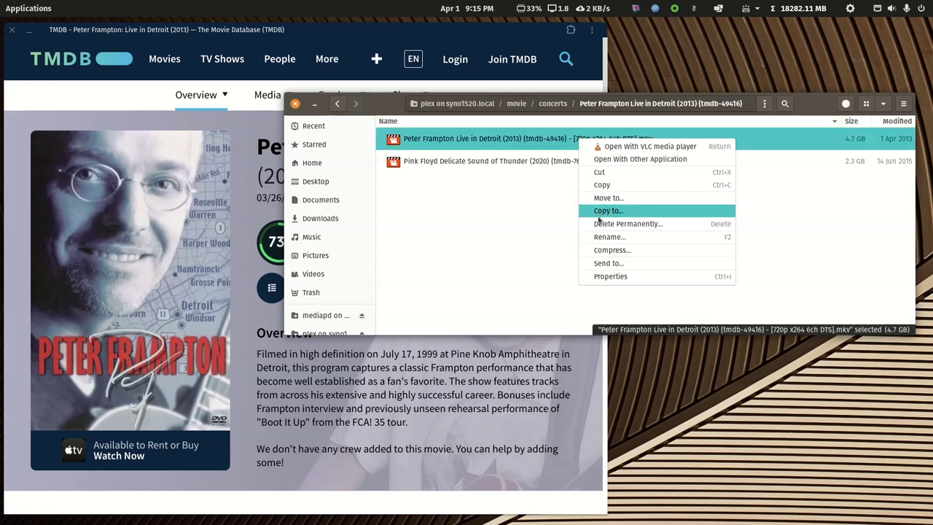
{"action": "left_click", "coordinate": [602, 241]}
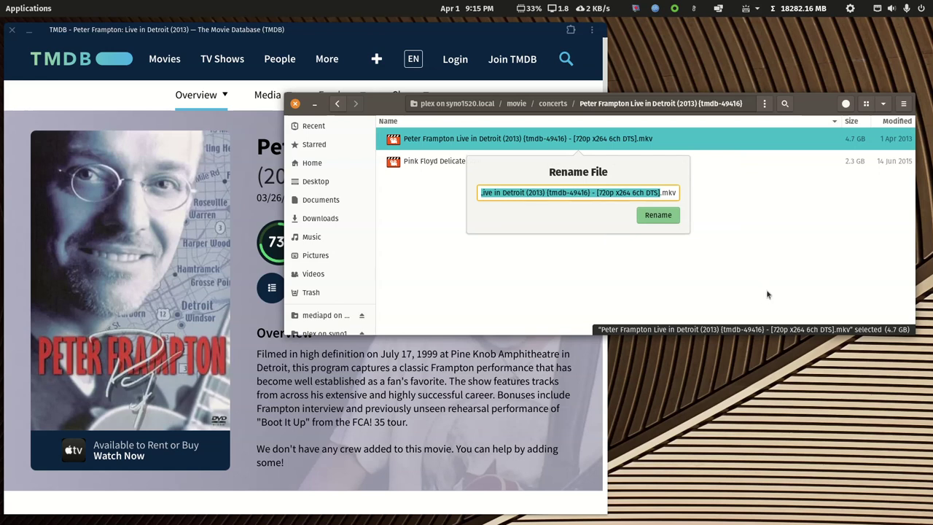
{"action": "key", "text": "Escape"}
{"action": "key", "text": "Down"}
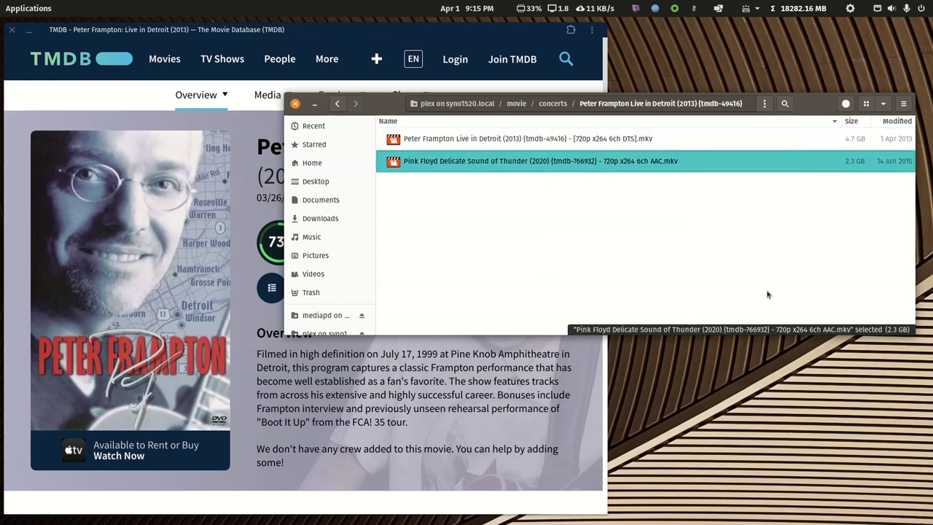
{"action": "key", "text": "F2"}
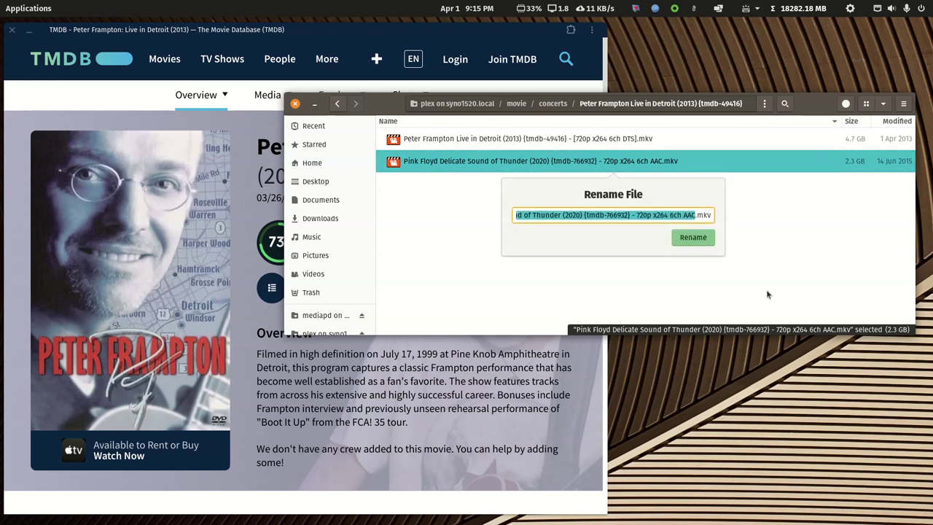
{"action": "key", "text": "ctrl+v"}
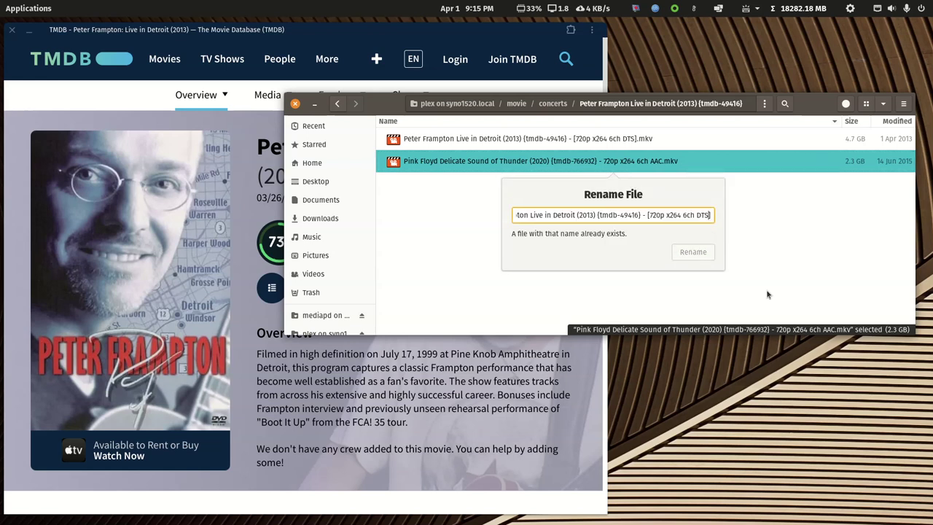
{"action": "key", "text": "Left"}
{"action": "key", "text": "Left"}
{"action": "key", "text": "Left"}
{"action": "key", "text": "Left"}
{"action": "key", "text": "Left"}
{"action": "key", "text": "Left"}
{"action": "key", "text": "shift+Left"}
{"action": "type", "text": "4"}
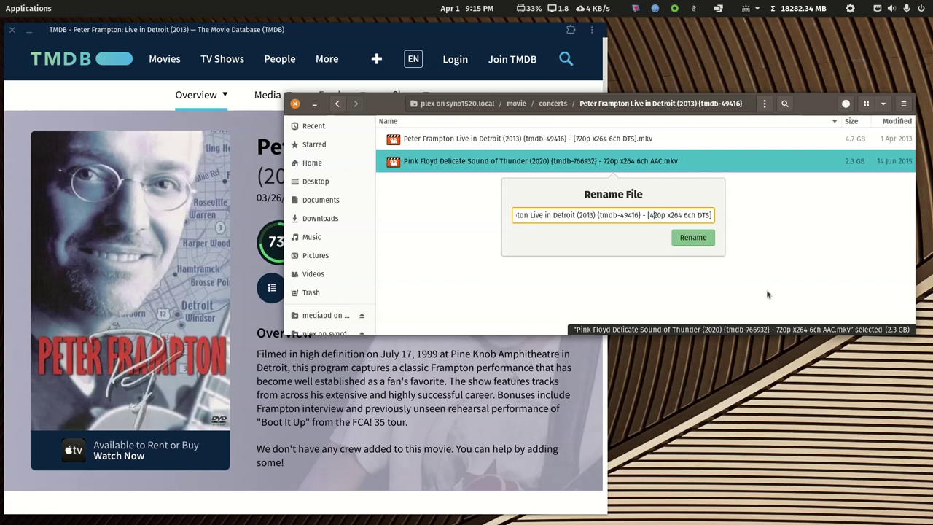
{"action": "key", "text": "Return"}
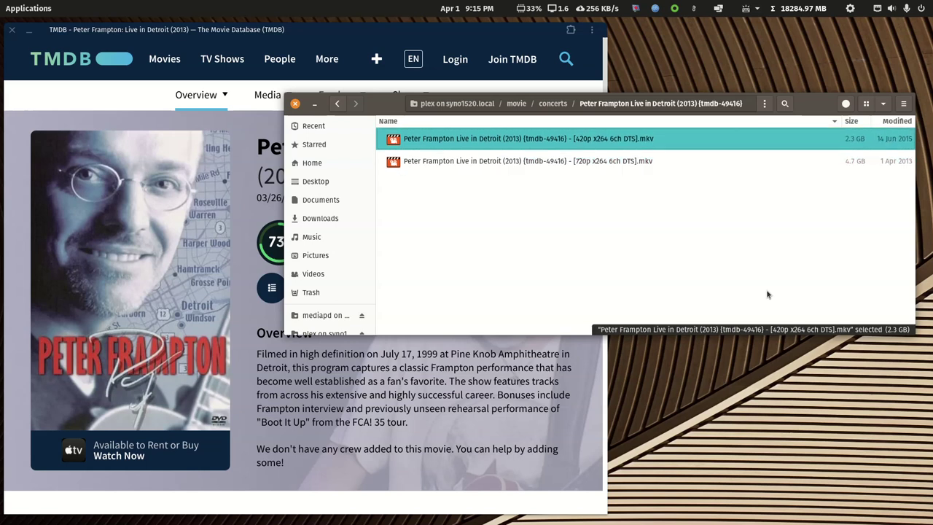
Step: Permanently delete the [420p x264 6ch DTS] version of Peter Frampton Live in Detroit
{"action": "key", "text": "shift+Delete"}
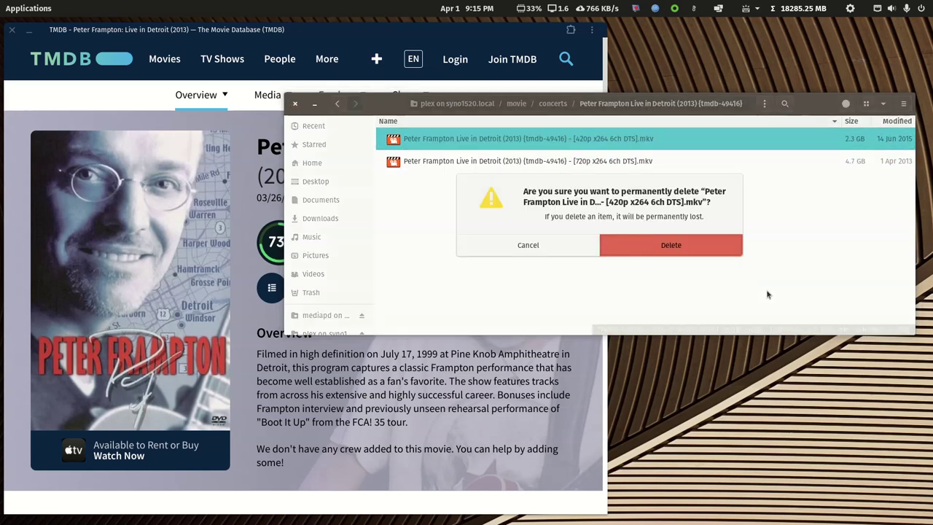
{"action": "key", "text": "Return"}
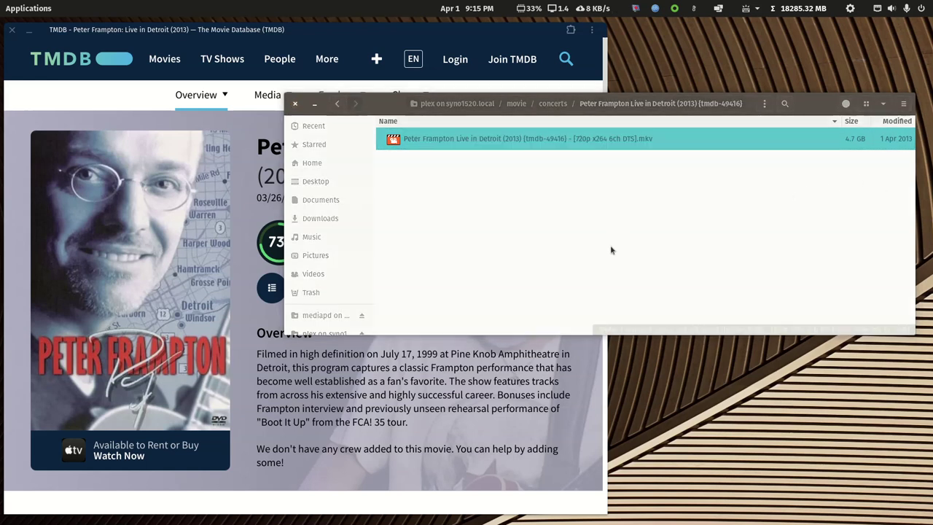
Step: Close the file manager window and launch FileBot
{"action": "mouse_move", "coordinate": [439, 517]}
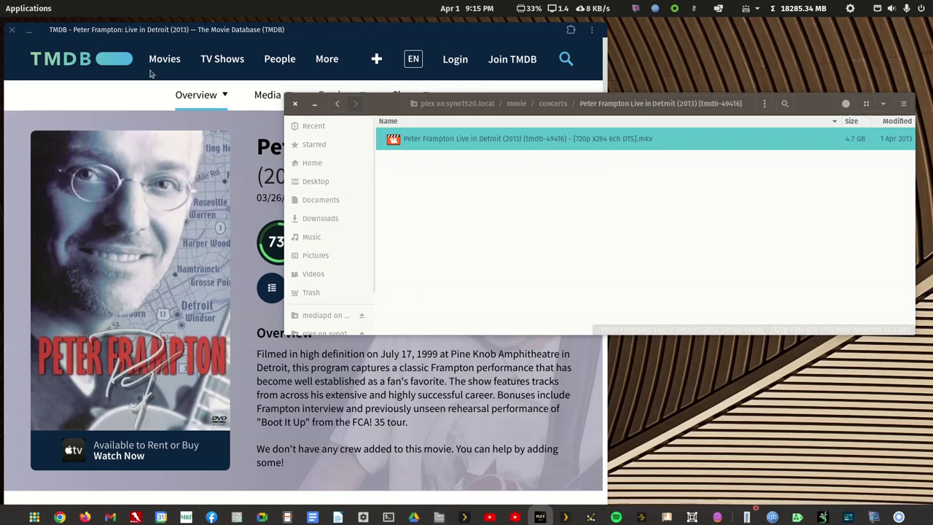
{"action": "left_click", "coordinate": [382, 113]}
{"action": "key", "text": "ctrl+w"}
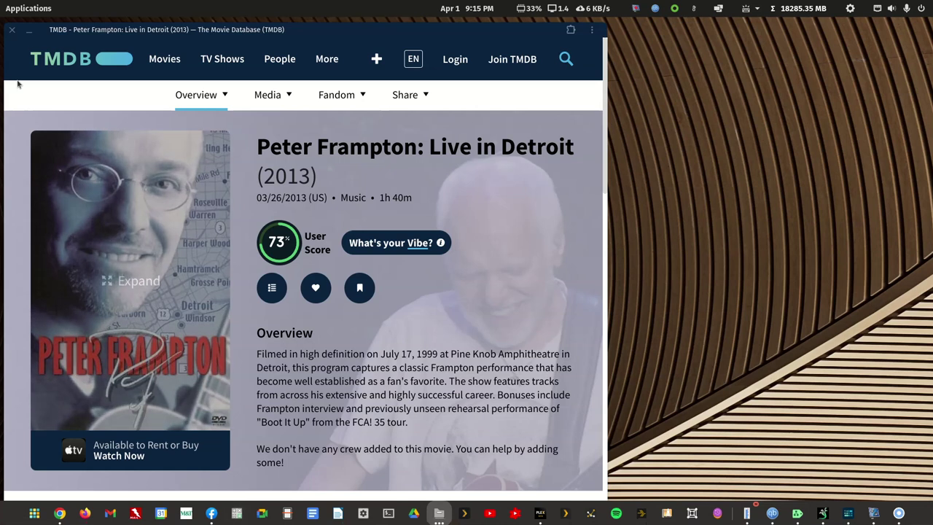
{"action": "left_click", "coordinate": [33, 12]}
{"action": "type", "text": "fl"}
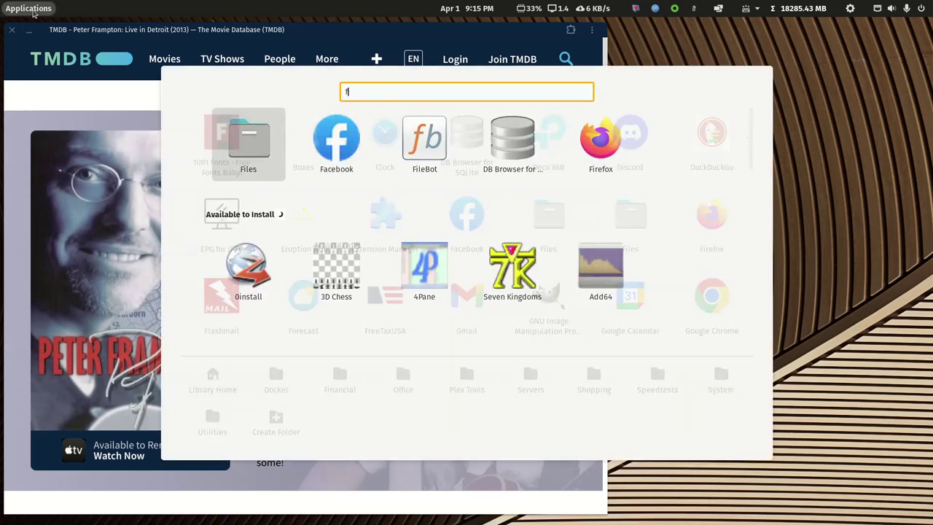
{"action": "type", "text": "le"}
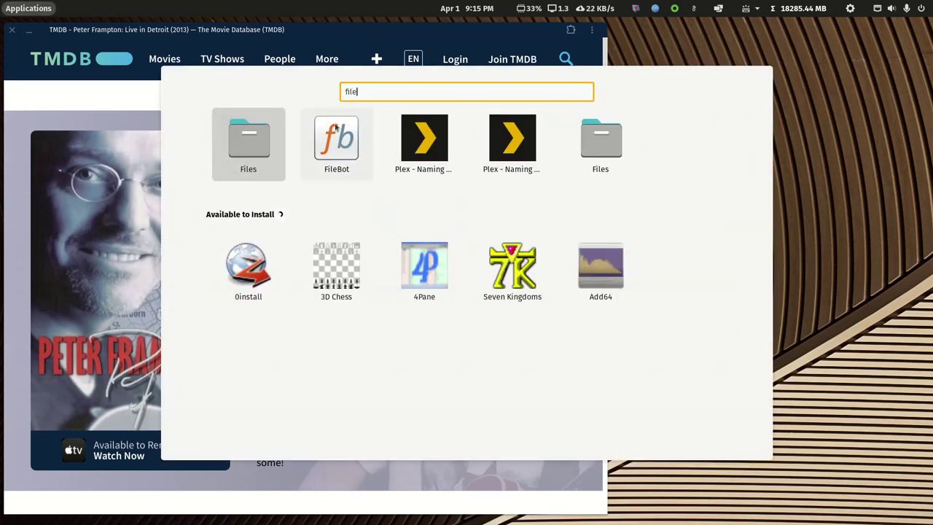
{"action": "left_click", "coordinate": [327, 148]}
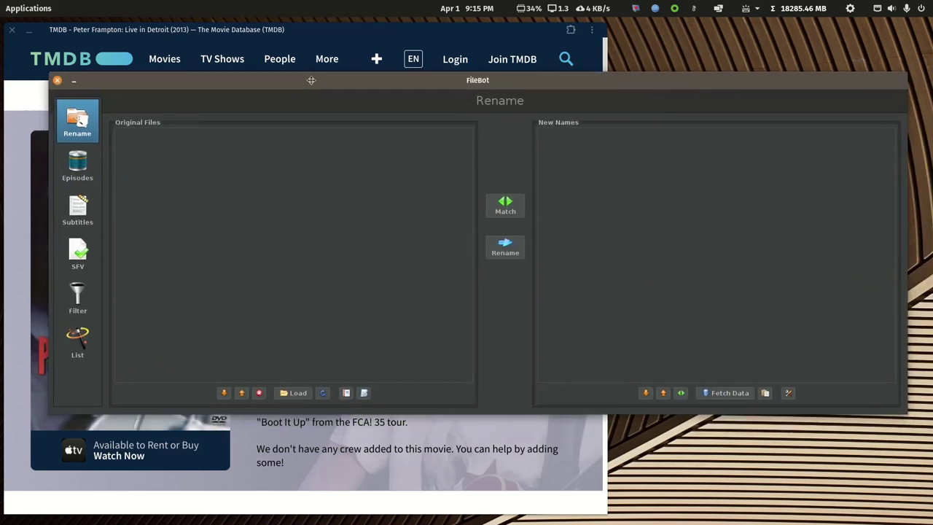
Step: Open the Movie - TMDB Structure preset for editing and examine its entire format expression
{"action": "left_click", "coordinate": [374, 360]}
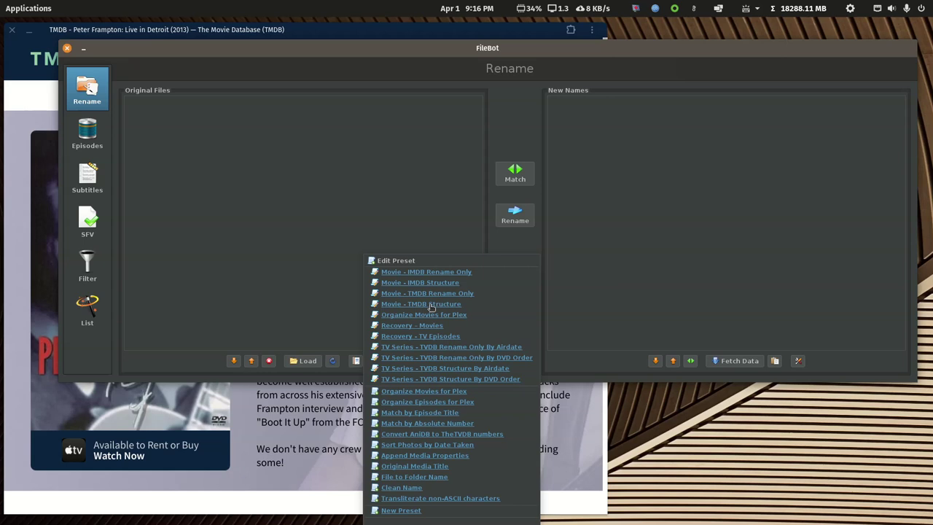
{"action": "left_click", "coordinate": [431, 307]}
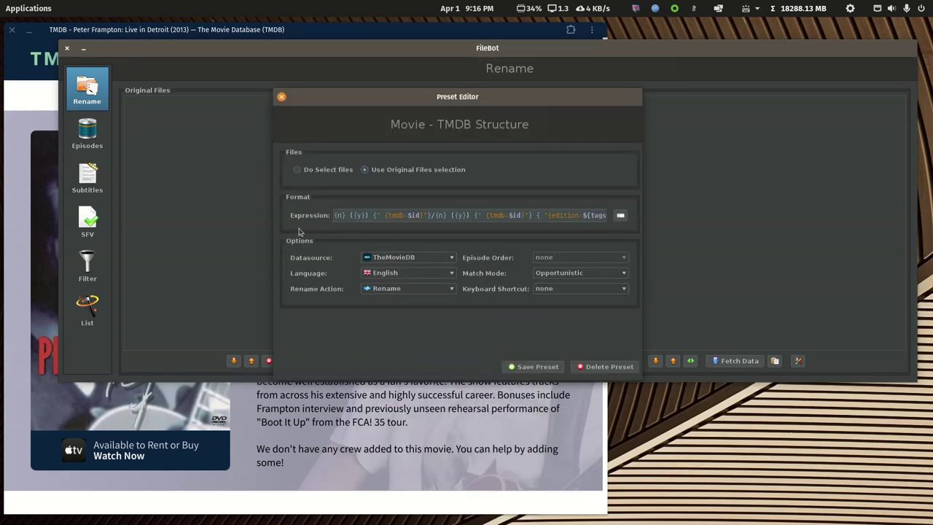
{"action": "left_click_drag", "start_coordinate": [335, 215], "coordinate": [744, 393]}
{"action": "key", "text": "Right"}
{"action": "key", "text": "Right"}
{"action": "key", "text": "Right"}
{"action": "key", "text": "Right"}
{"action": "key", "text": "Right"}
{"action": "key", "text": "Right"}
{"action": "key", "text": "Right"}
{"action": "key", "text": "Right"}
{"action": "key", "text": "Right"}
{"action": "key", "text": "Right"}
{"action": "key", "text": "Right"}
{"action": "key", "text": "Right"}
{"action": "key", "text": "Right"}
{"action": "key", "text": "Right"}
{"action": "key", "text": "Right"}
{"action": "key", "text": "Right"}
{"action": "key", "text": "Right"}
{"action": "key", "text": "Right"}
{"action": "key", "text": "Right"}
{"action": "key", "text": "Right"}
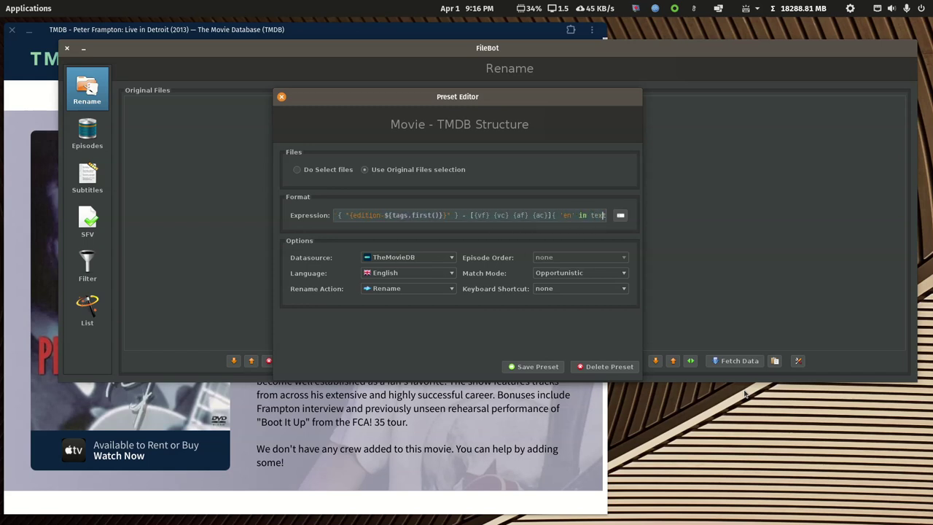
{"action": "key", "text": "Right"}
{"action": "key", "text": "Right"}
{"action": "key", "text": "Right"}
{"action": "key", "text": "Right"}
{"action": "key", "text": "Right"}
{"action": "key", "text": "Right"}
{"action": "key", "text": "Right"}
{"action": "key", "text": "Right"}
{"action": "key", "text": "Right"}
{"action": "key", "text": "Right"}
{"action": "key", "text": "Right"}
{"action": "key", "text": "Right"}
{"action": "key", "text": "Right"}
{"action": "key", "text": "Right"}
{"action": "key", "text": "Right"}
{"action": "key", "text": "Right"}
{"action": "key", "text": "Right"}
{"action": "key", "text": "Right"}
{"action": "key", "text": "Right"}
{"action": "key", "text": "Right"}
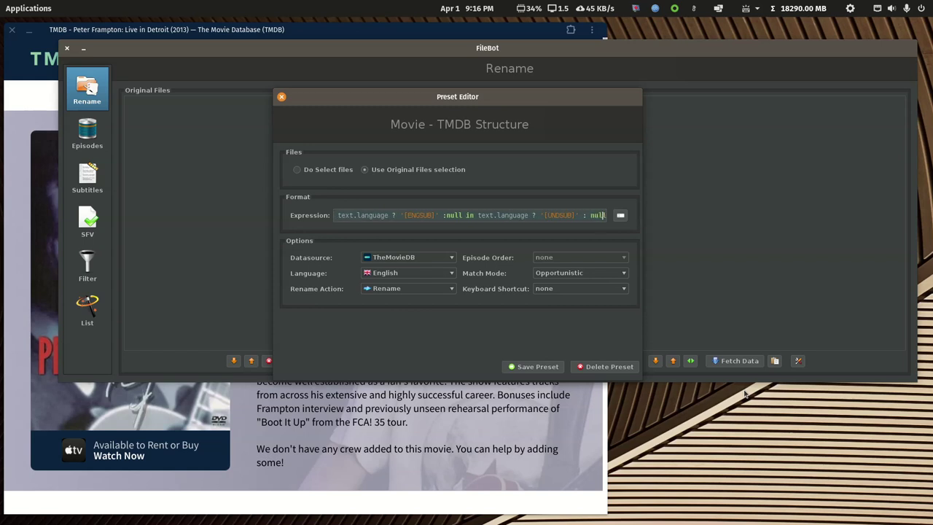
{"action": "key", "text": "Right"}
{"action": "key", "text": "Right"}
{"action": "key", "text": "Right"}
{"action": "key", "text": "Right"}
{"action": "key", "text": "Right"}
{"action": "key", "text": "Right"}
{"action": "key", "text": "Right"}
{"action": "key", "text": "Right"}
{"action": "key", "text": "Right"}
{"action": "key", "text": "Right"}
{"action": "key", "text": "Right"}
{"action": "key", "text": "Right"}
{"action": "key", "text": "Right"}
{"action": "key", "text": "Right"}
{"action": "key", "text": "Right"}
{"action": "key", "text": "Right"}
{"action": "key", "text": "Right"}
{"action": "key", "text": "Right"}
{"action": "key", "text": "Right"}
{"action": "key", "text": "Right"}
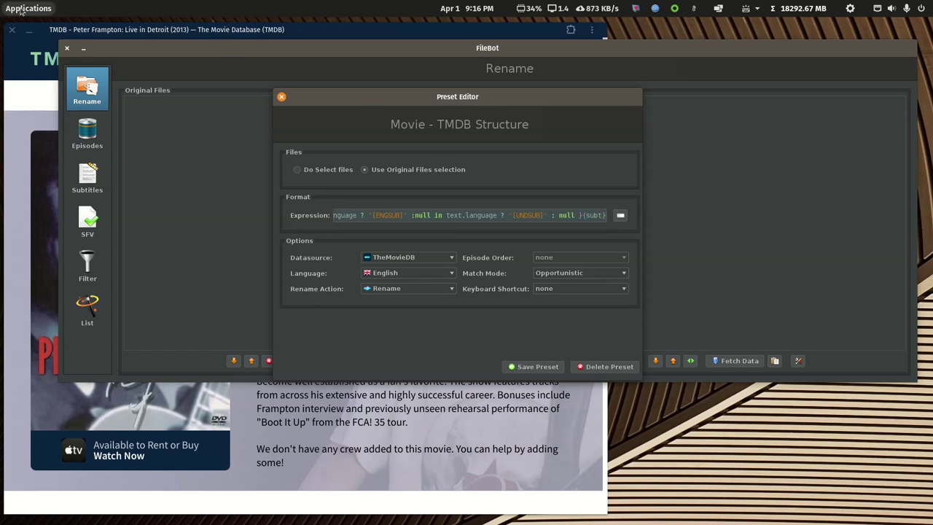
Step: Create a blank LibreOffice Writer document, dismiss its startup tip, and paste the copied FileBot format expression into it
{"action": "mouse_move", "coordinate": [350, 520]}
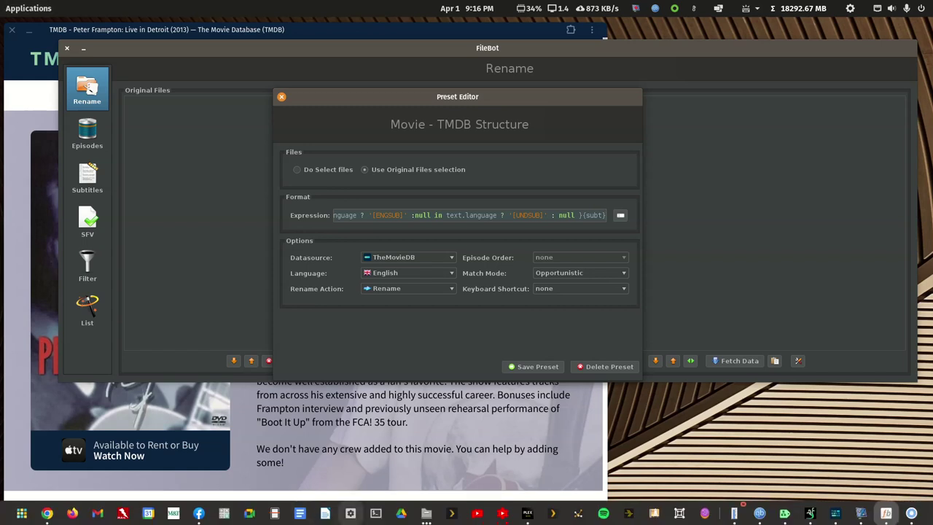
{"action": "left_click", "coordinate": [326, 514]}
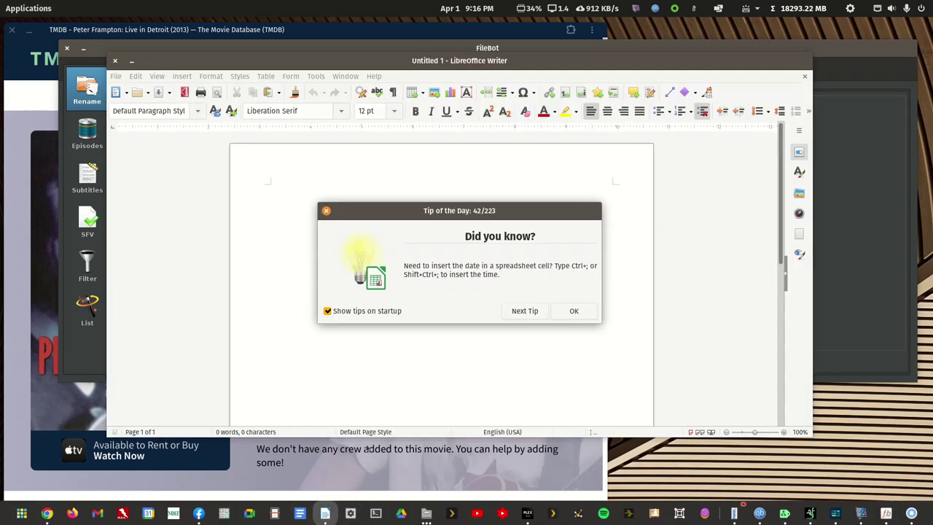
{"action": "left_click", "coordinate": [561, 309]}
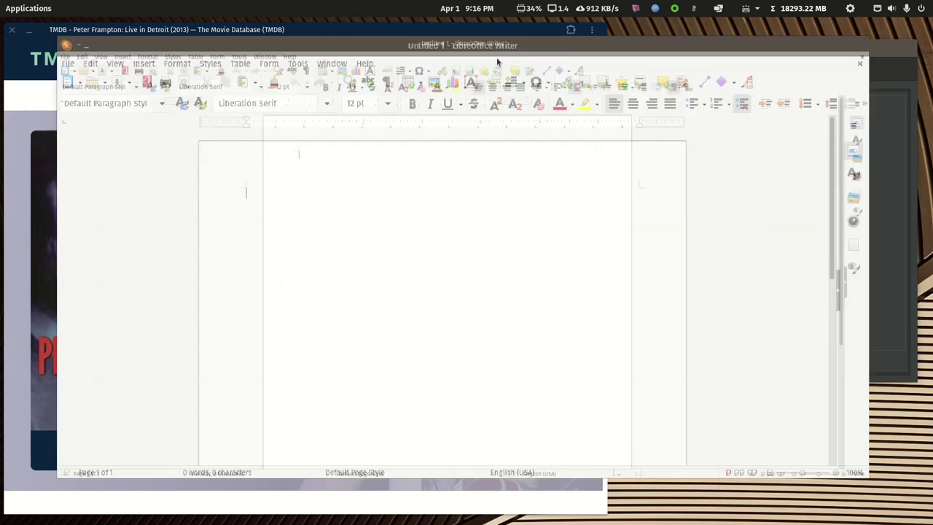
{"action": "key", "text": "ctrl+v"}
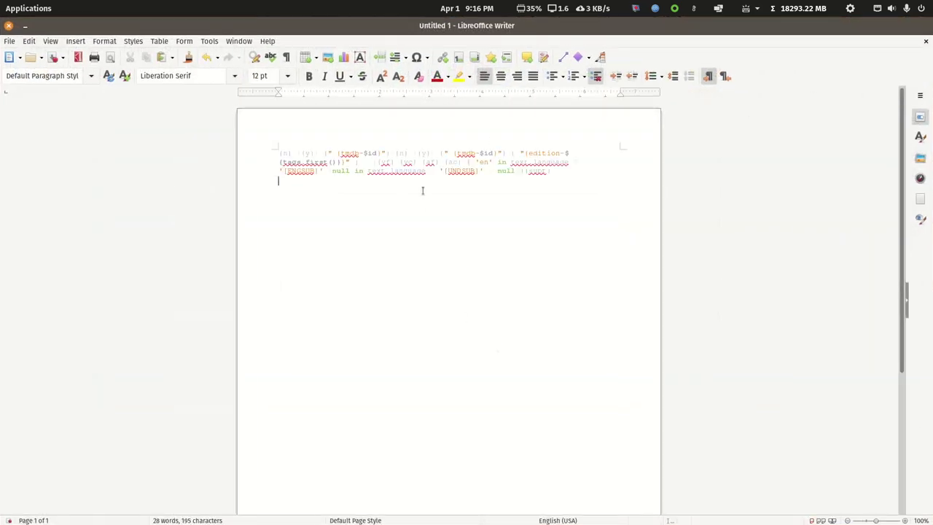
Step: Format the entire pasted expression as black, bold, 20 pt text
{"action": "left_click_drag", "start_coordinate": [551, 172], "coordinate": [314, 109]}
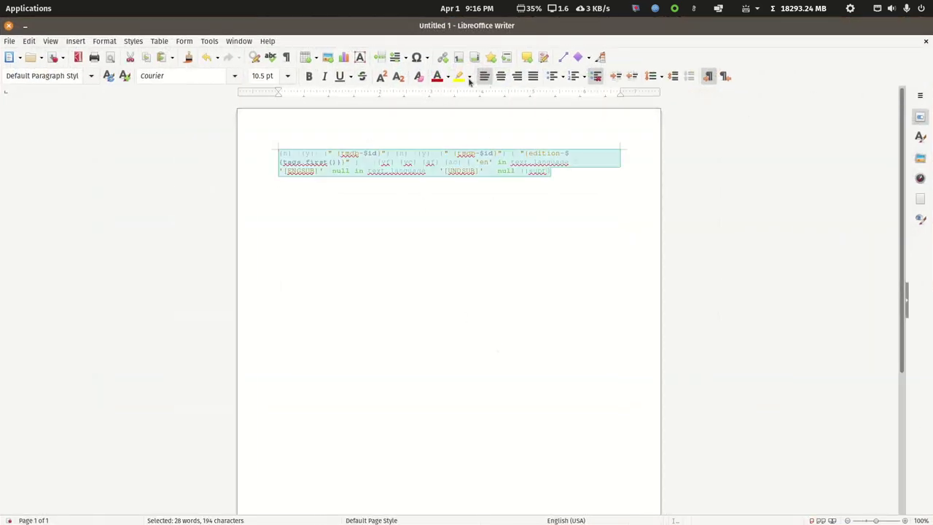
{"action": "left_click", "coordinate": [437, 77]}
{"action": "left_click", "coordinate": [448, 78]}
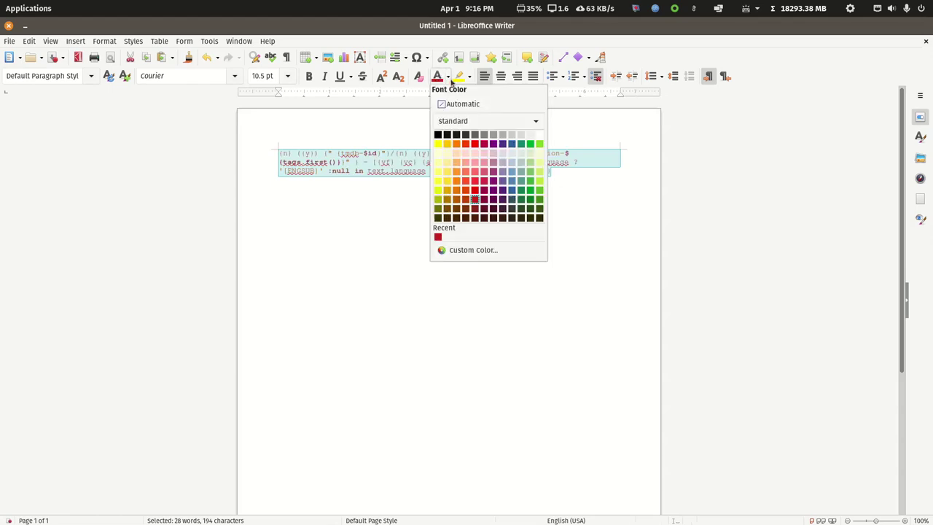
{"action": "left_click", "coordinate": [437, 135]}
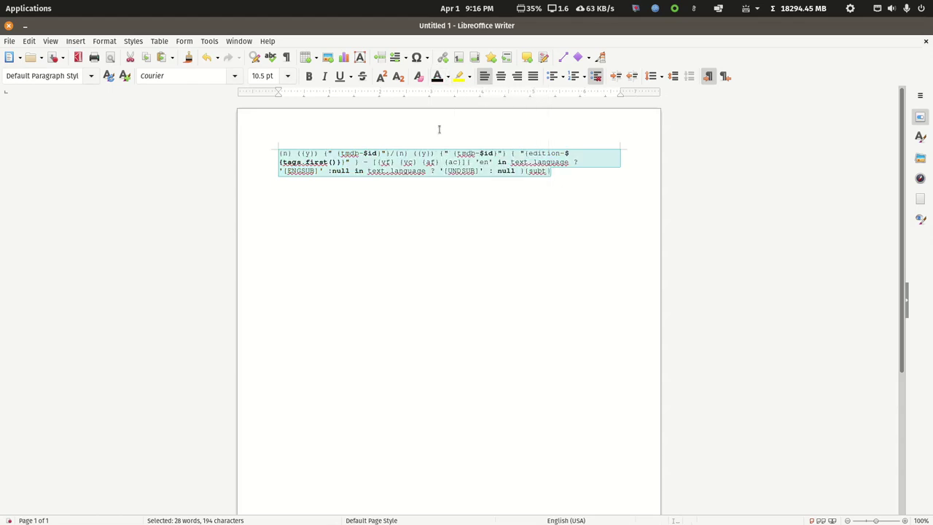
{"action": "left_click", "coordinate": [292, 77]}
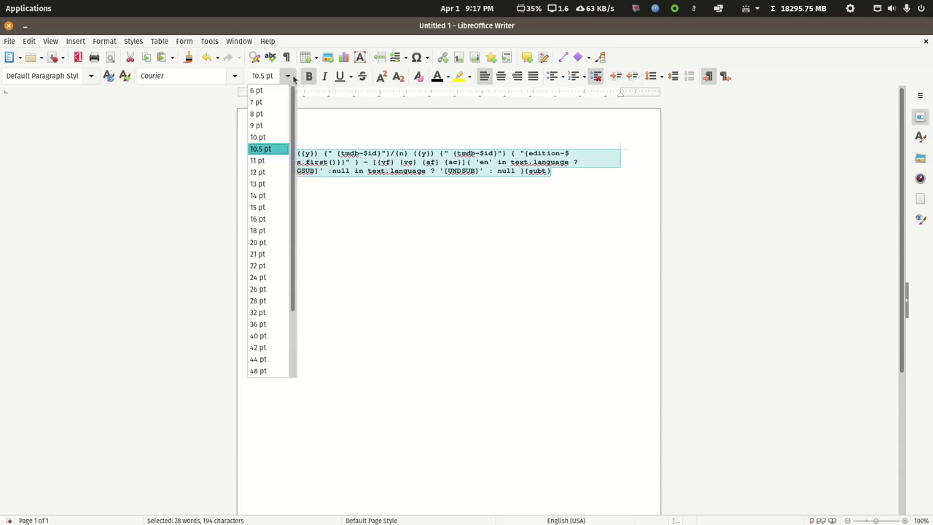
{"action": "left_click", "coordinate": [260, 242]}
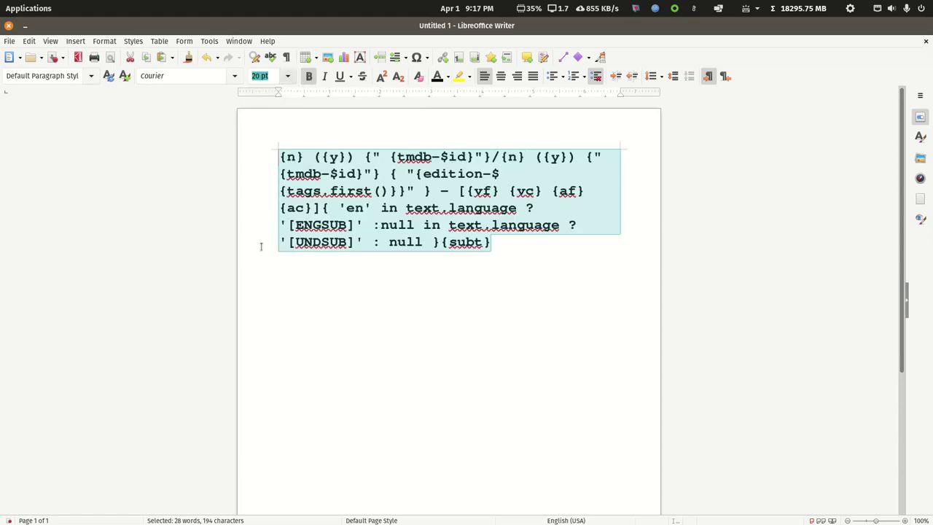
{"action": "left_click", "coordinate": [380, 329]}
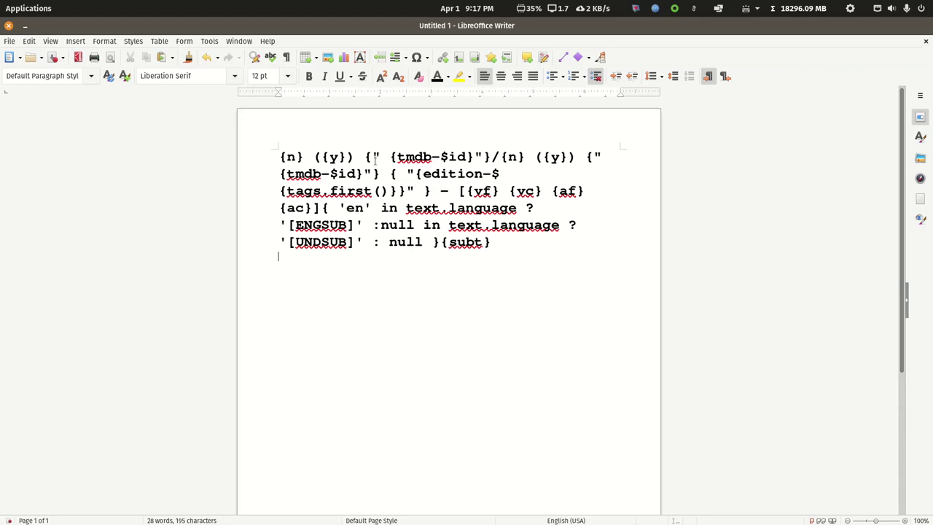
Step: Highlight and examine the two {tmdb-$id} parts and the edition tag part of the expression
{"action": "left_click_drag", "start_coordinate": [365, 157], "coordinate": [526, 161]}
{"action": "left_click", "coordinate": [500, 157]}
{"action": "left_click", "coordinate": [397, 174]}
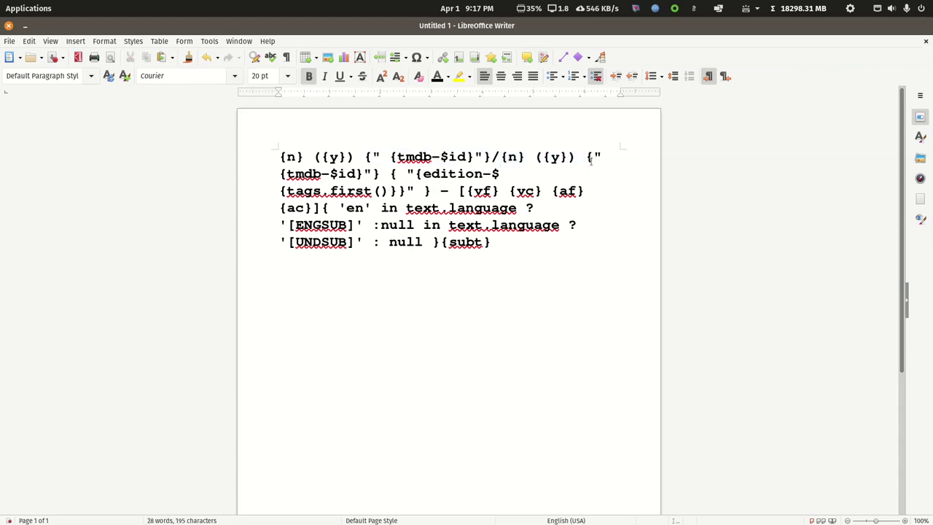
{"action": "left_click_drag", "start_coordinate": [575, 158], "coordinate": [384, 179]}
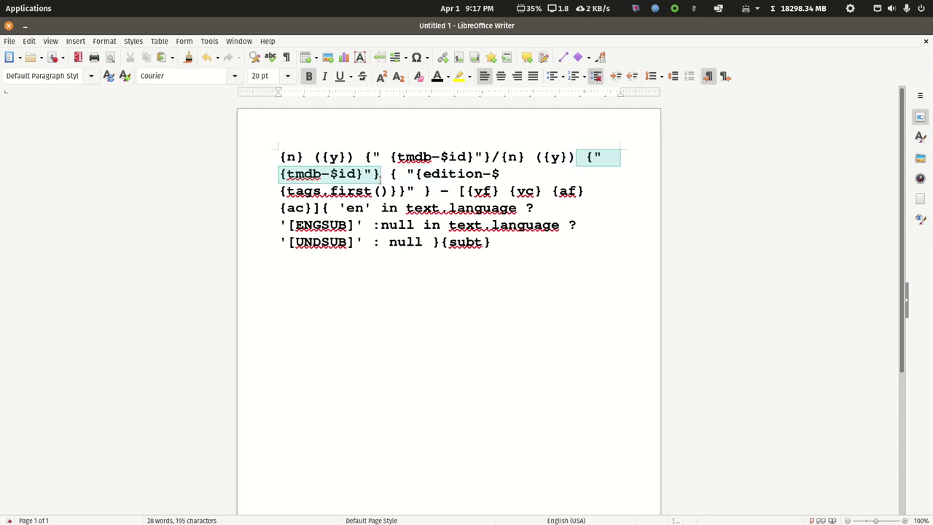
{"action": "left_click", "coordinate": [407, 177]}
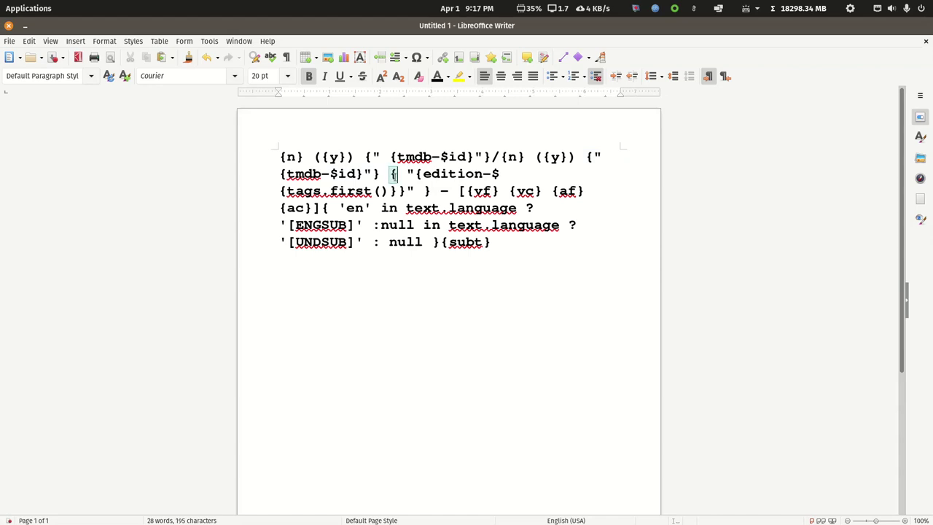
{"action": "left_click_drag", "start_coordinate": [392, 175], "coordinate": [431, 191]}
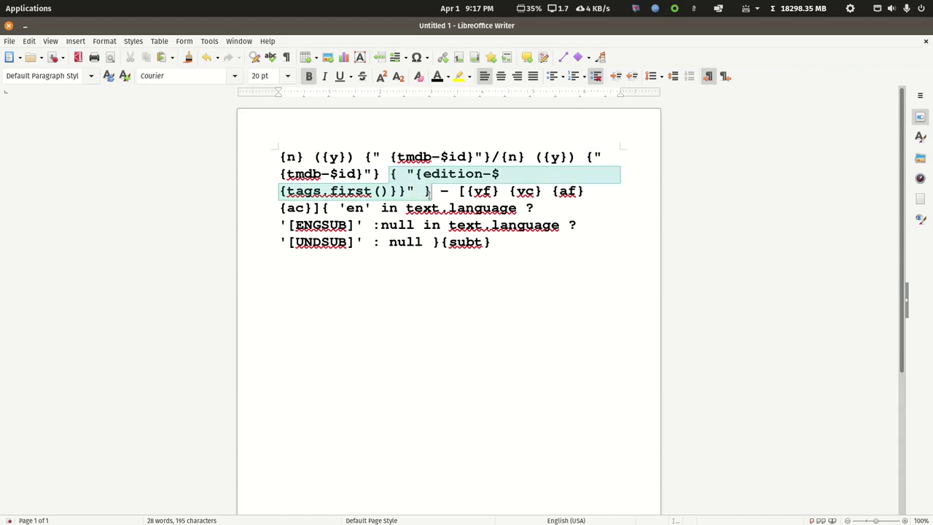
{"action": "left_click", "coordinate": [491, 313]}
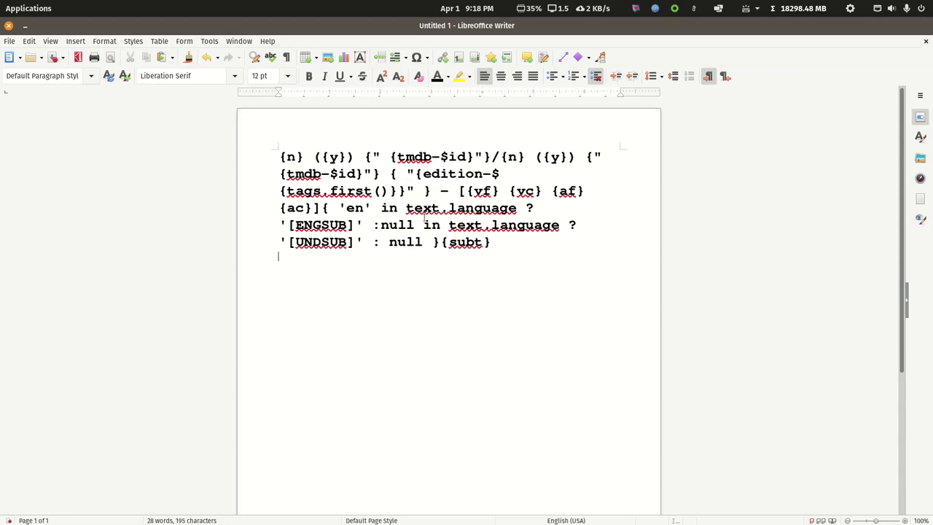
Step: Examine the rest of the expression, highlighting the subtitle language condition, [ENGSUB], [UNDSUB] and {subt}
{"action": "left_click", "coordinate": [430, 191]}
{"action": "key", "text": "Right"}
{"action": "key", "text": "Right"}
{"action": "key", "text": "Right"}
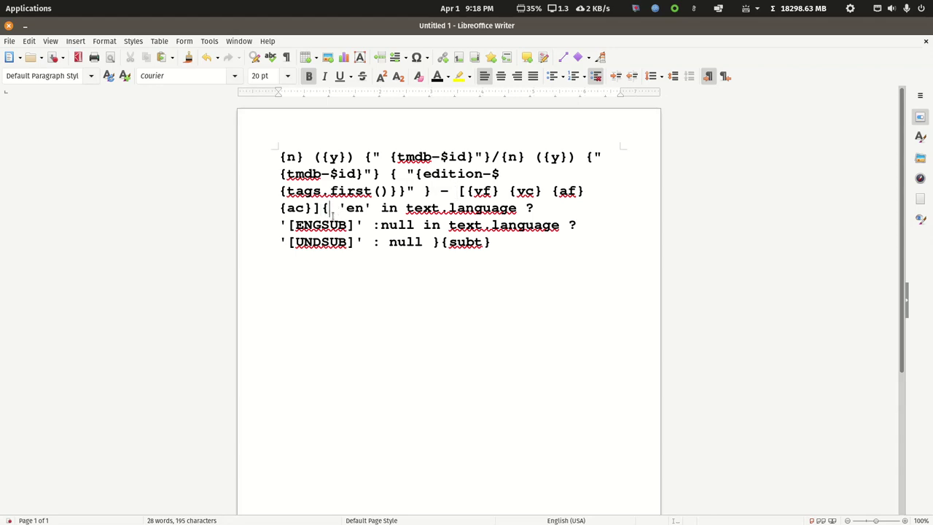
{"action": "left_click_drag", "start_coordinate": [323, 208], "coordinate": [439, 242]}
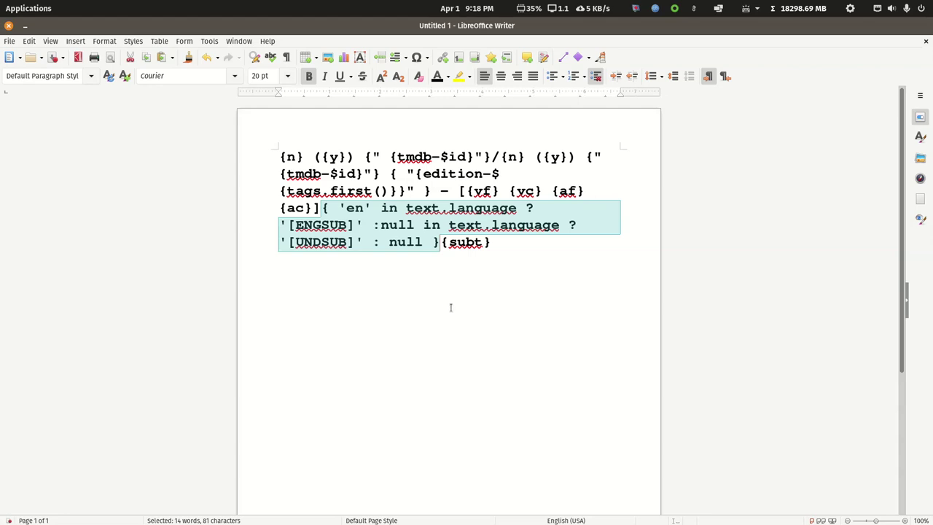
{"action": "left_click", "coordinate": [450, 307]}
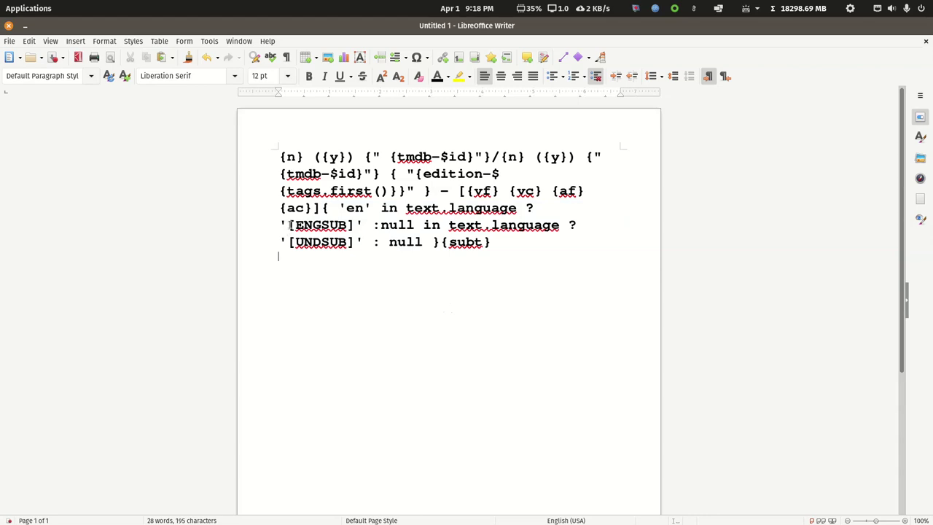
{"action": "left_click_drag", "start_coordinate": [286, 225], "coordinate": [354, 227]}
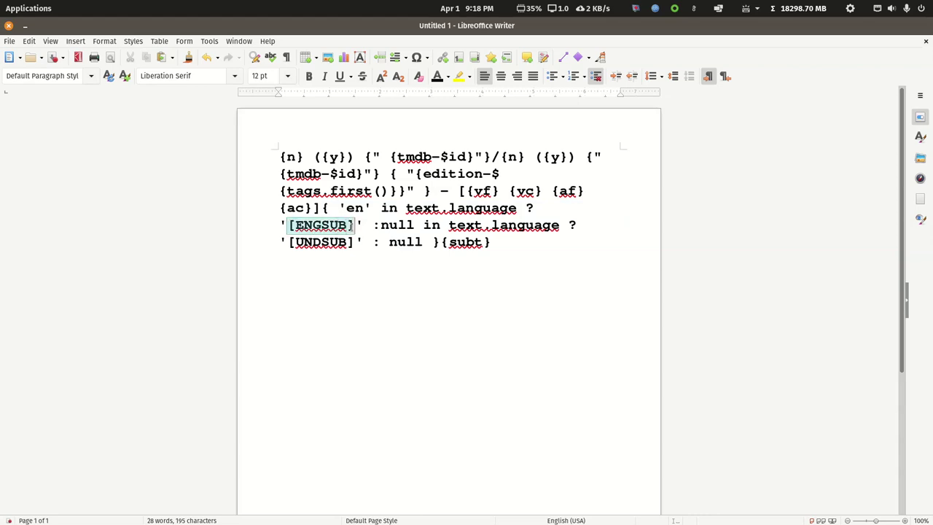
{"action": "left_click_drag", "start_coordinate": [289, 243], "coordinate": [354, 242]}
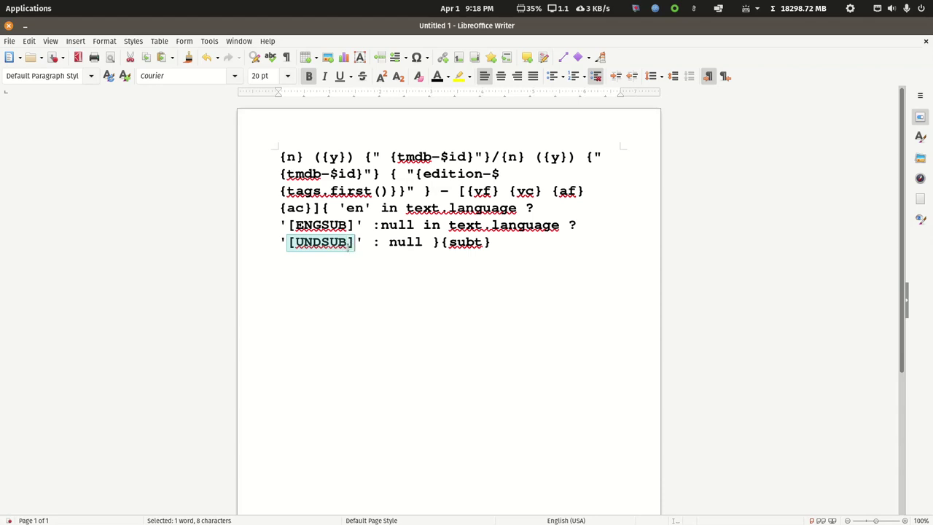
{"action": "left_click", "coordinate": [438, 275]}
{"action": "left_click_drag", "start_coordinate": [440, 245], "coordinate": [493, 245]}
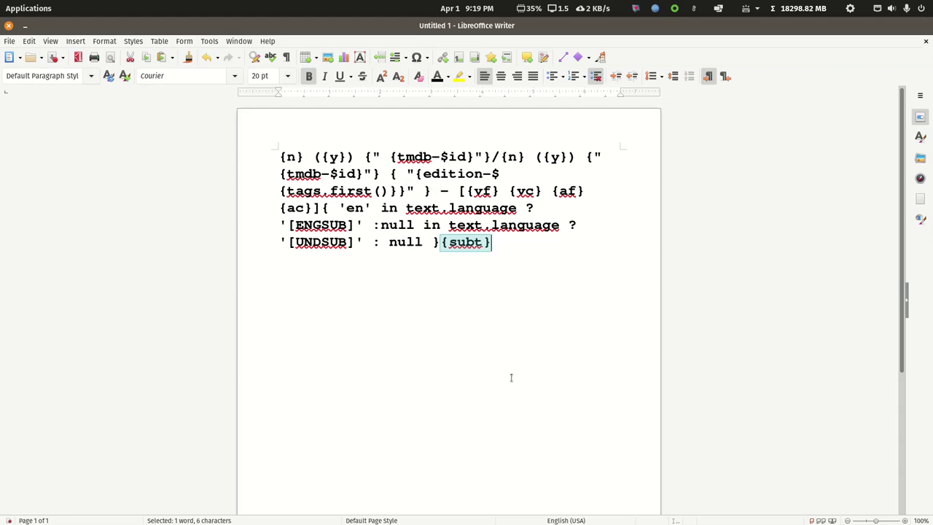
{"action": "left_click", "coordinate": [500, 266]}
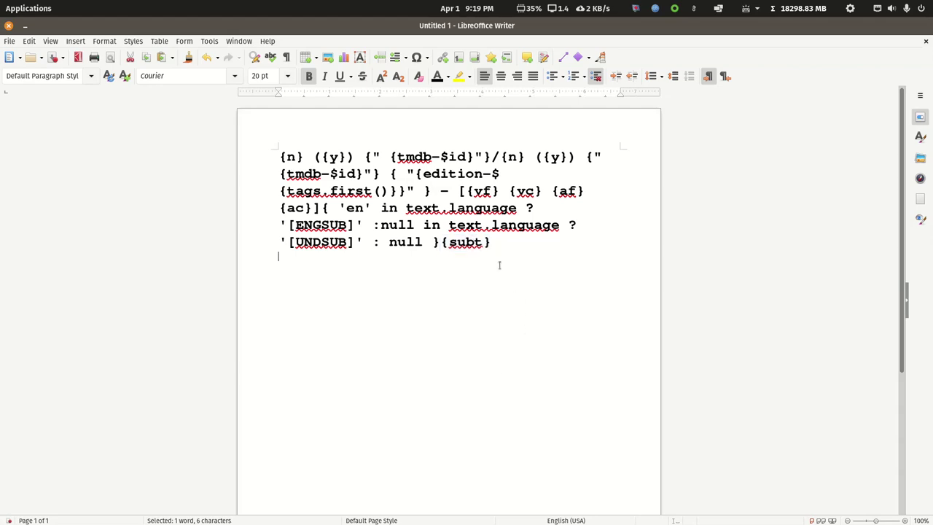
Step: Put the Writer window away and close FileBot's Preset Editor without saving
{"action": "double_click", "coordinate": [72, 26]}
{"action": "left_click", "coordinate": [131, 60]}
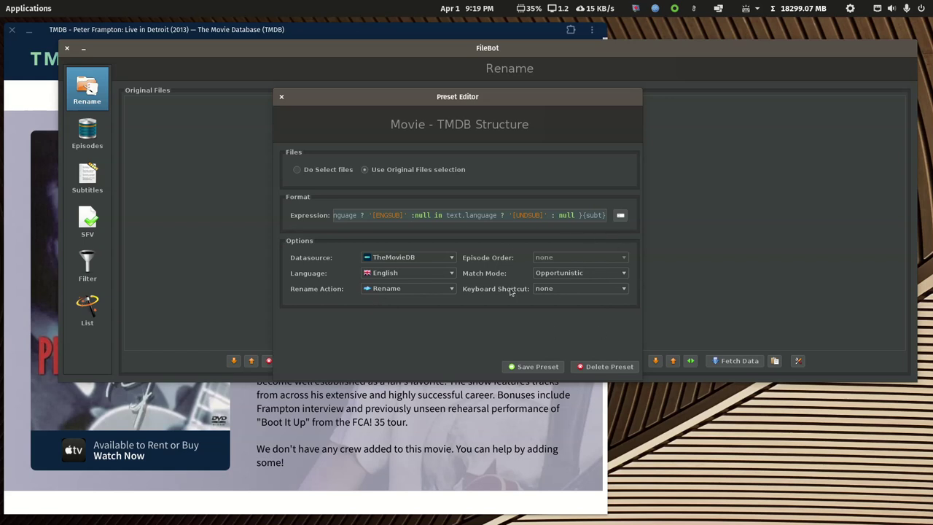
{"action": "left_click", "coordinate": [281, 97]}
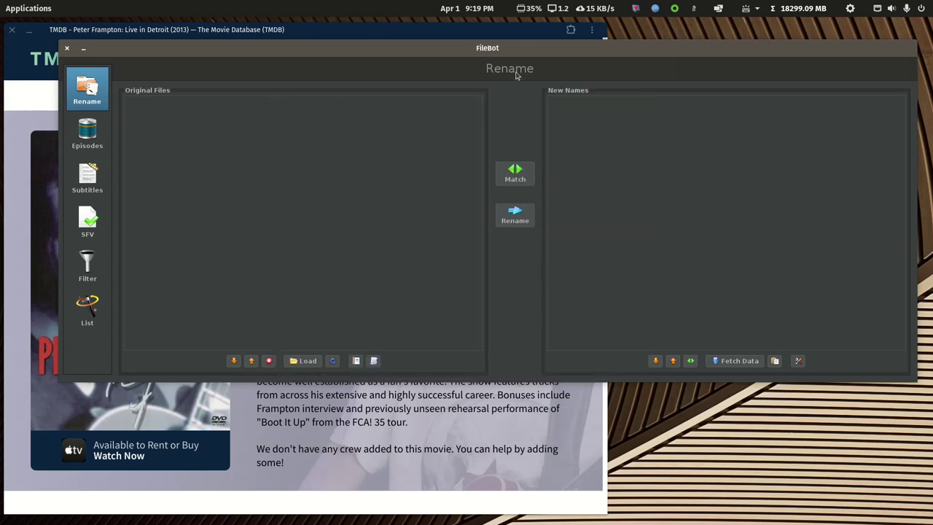
Step: Look through FileBot's list of available presets, including Organize Movies for Plex, and close FileBot
{"action": "left_click_drag", "start_coordinate": [529, 48], "coordinate": [521, 67]}
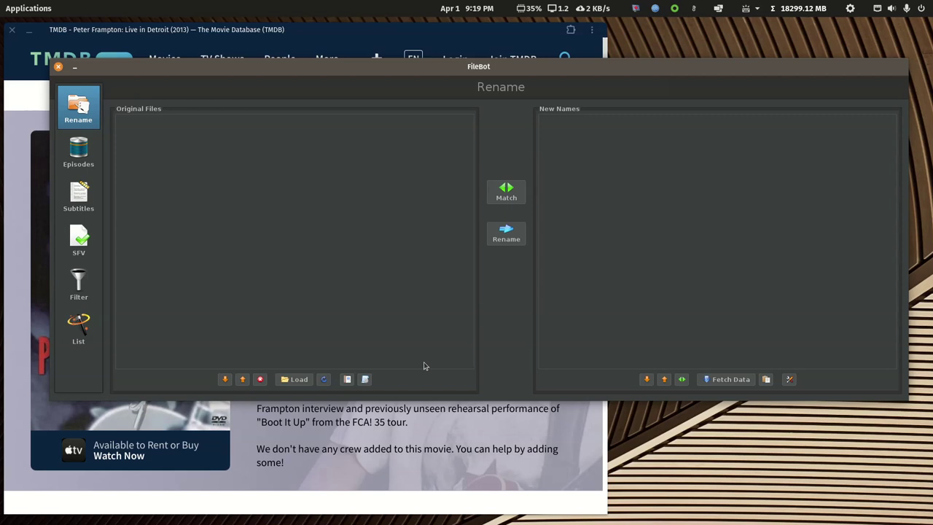
{"action": "left_click", "coordinate": [365, 379]}
{"action": "left_click", "coordinate": [402, 349]}
{"action": "left_click", "coordinate": [365, 380]}
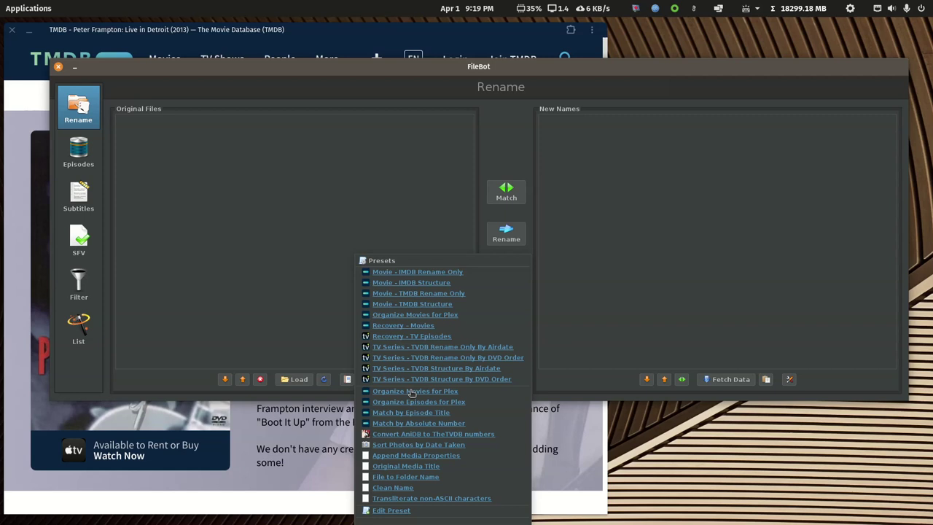
{"action": "left_click", "coordinate": [59, 68]}
{"action": "left_click", "coordinate": [59, 68]}
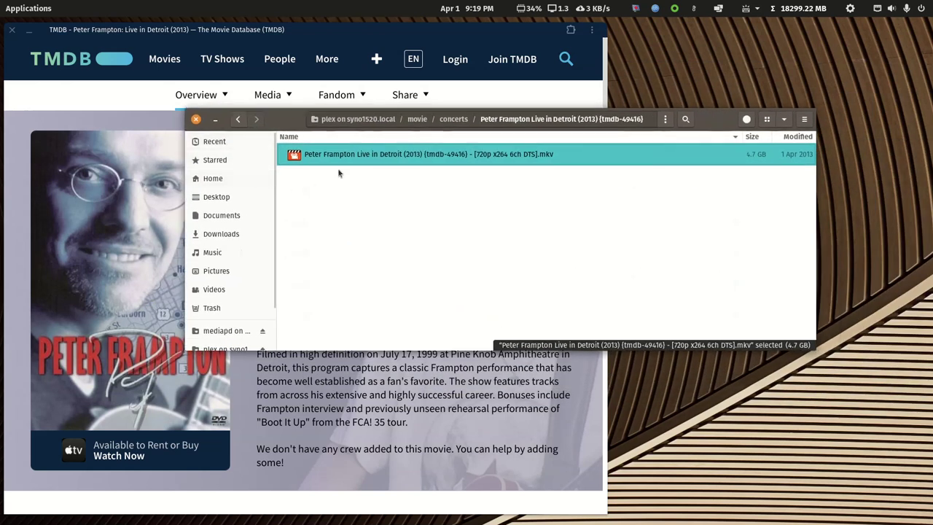
Step: Return to the concerts folder and open the Peter Frampton Live in Detroit (2013) {tmdb-49416} folder with FileBot
{"action": "left_click", "coordinate": [238, 118]}
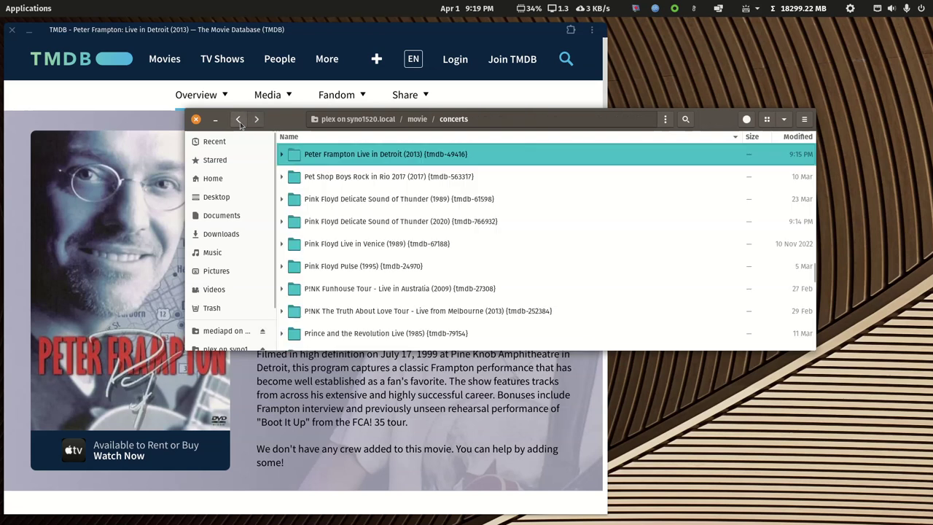
{"action": "right_click", "coordinate": [347, 158]}
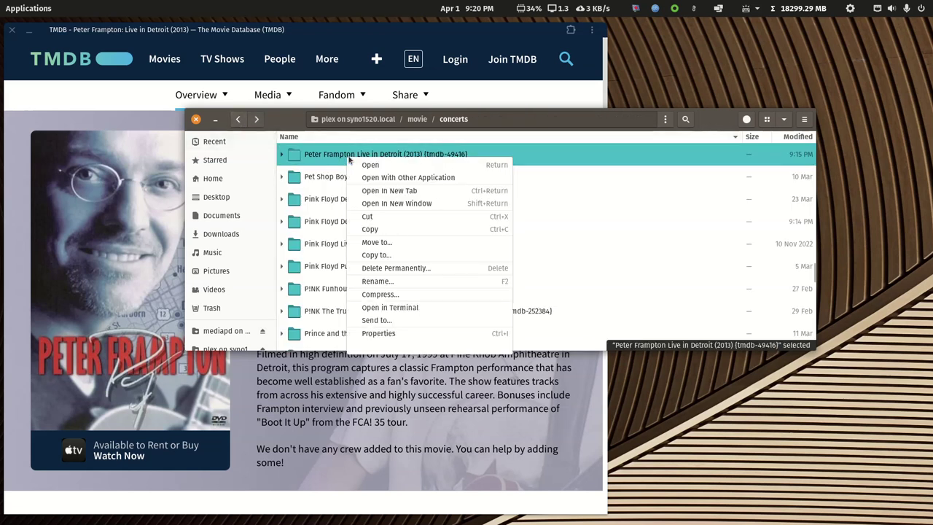
{"action": "left_click", "coordinate": [400, 182]}
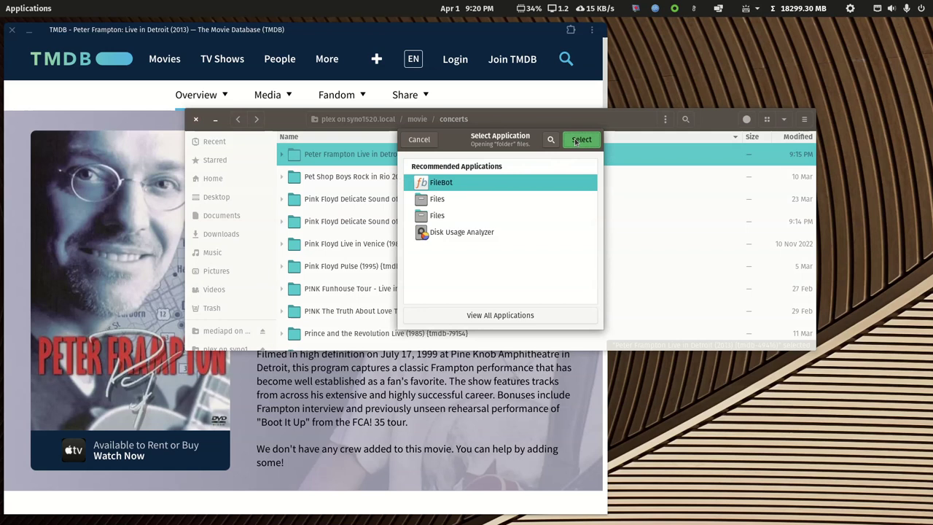
{"action": "left_click", "coordinate": [575, 138]}
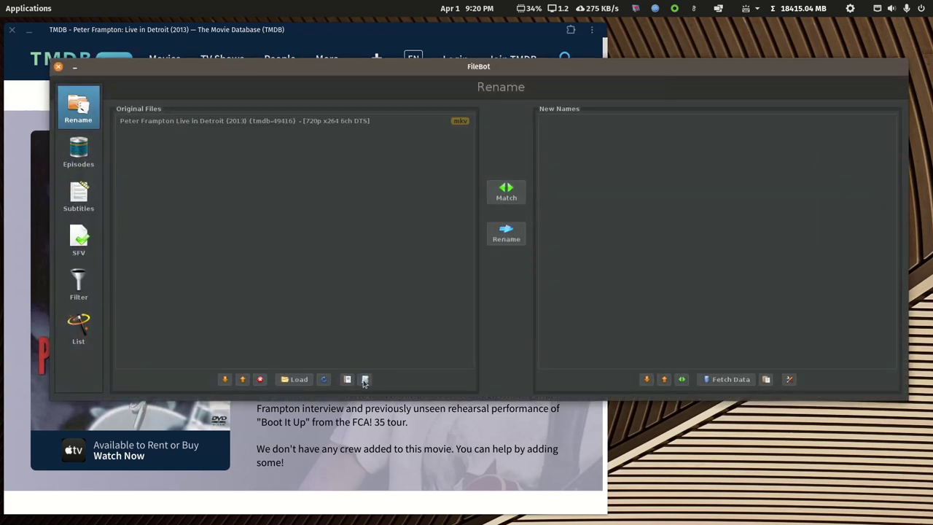
Step: Preview the Organize Movies for Plex preset on the Frampton mkv, examine the full proposed path and name, and close FileBot without renaming
{"action": "left_click", "coordinate": [365, 380]}
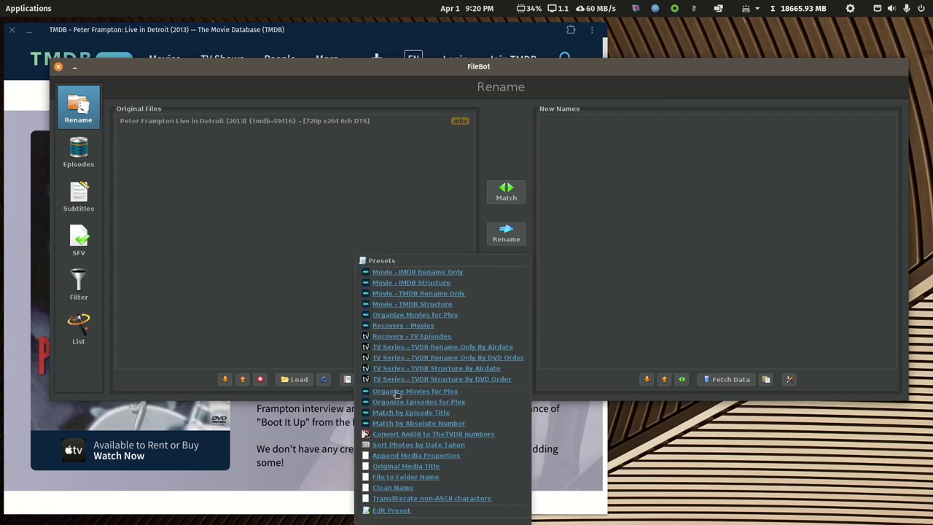
{"action": "left_click", "coordinate": [396, 394]}
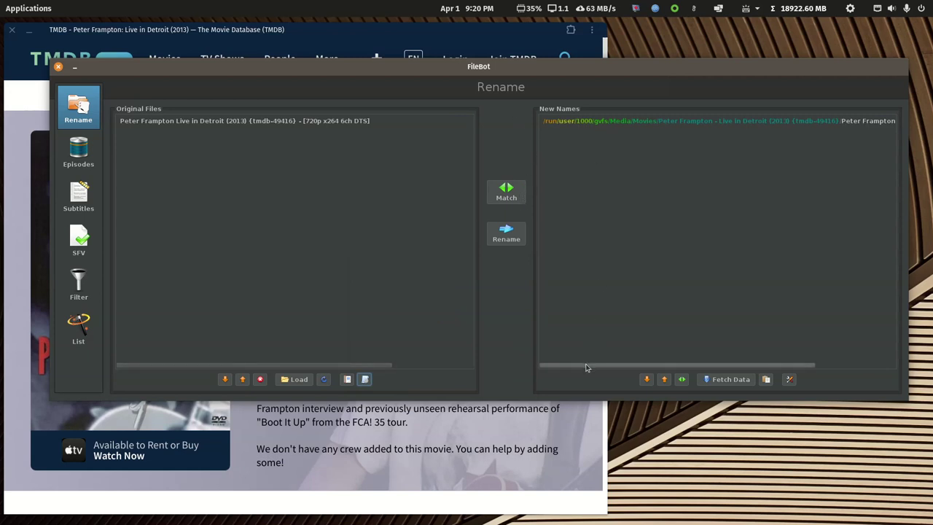
{"action": "mouse_move", "coordinate": [586, 367]}
{"action": "left_mouse_down"}
{"action": "mouse_move", "coordinate": [774, 366]}
{"action": "mouse_move", "coordinate": [580, 366]}
{"action": "left_mouse_up"}
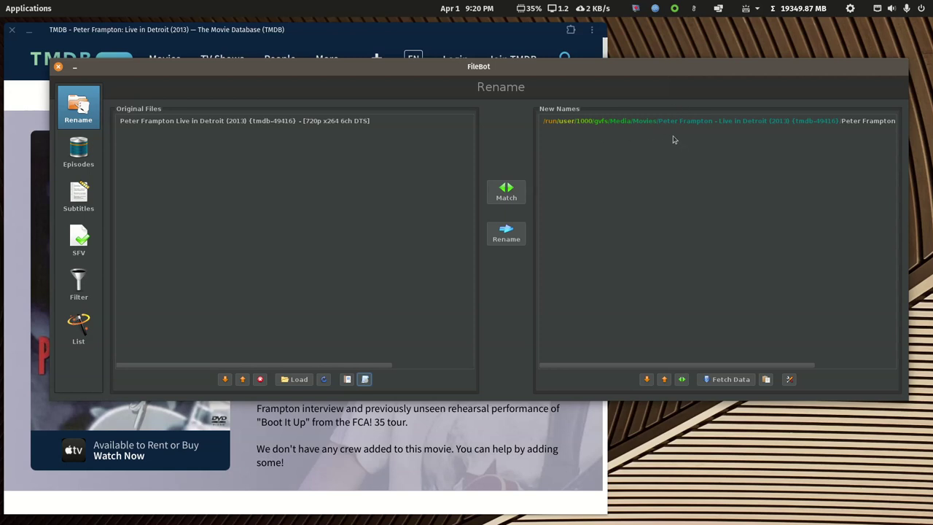
{"action": "left_click_drag", "start_coordinate": [651, 367], "coordinate": [677, 367]}
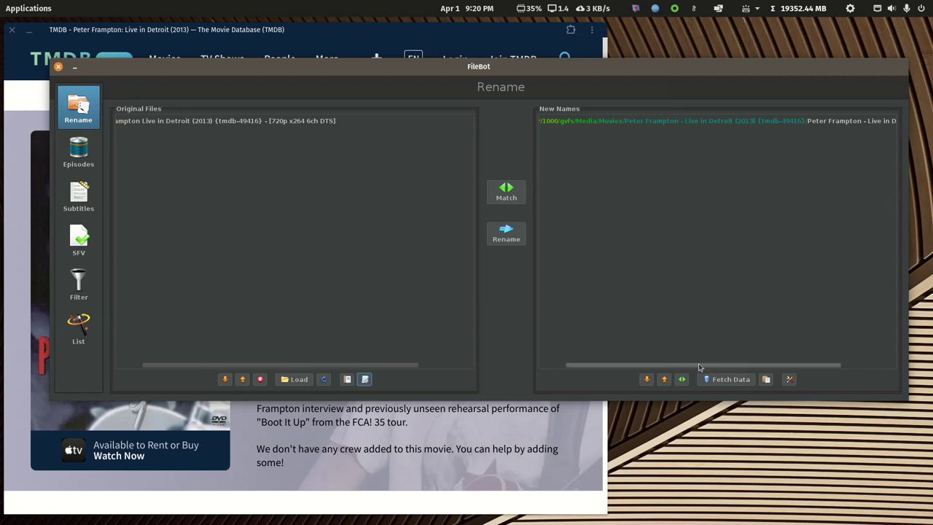
{"action": "left_click_drag", "start_coordinate": [698, 366], "coordinate": [784, 366]}
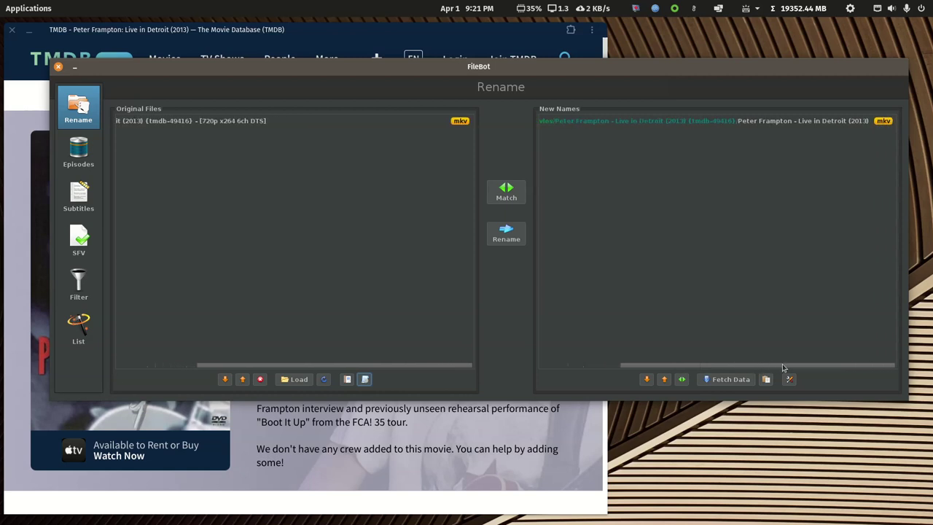
{"action": "left_click", "coordinate": [58, 67]}
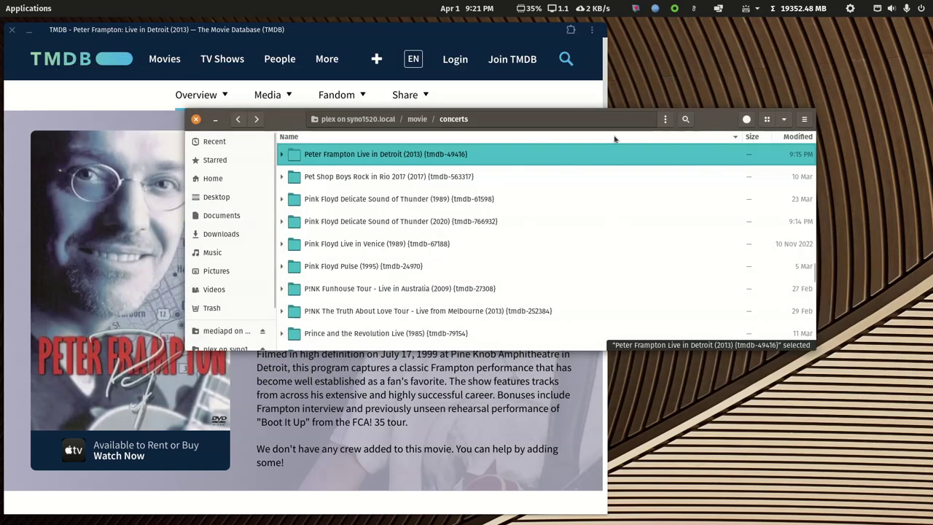